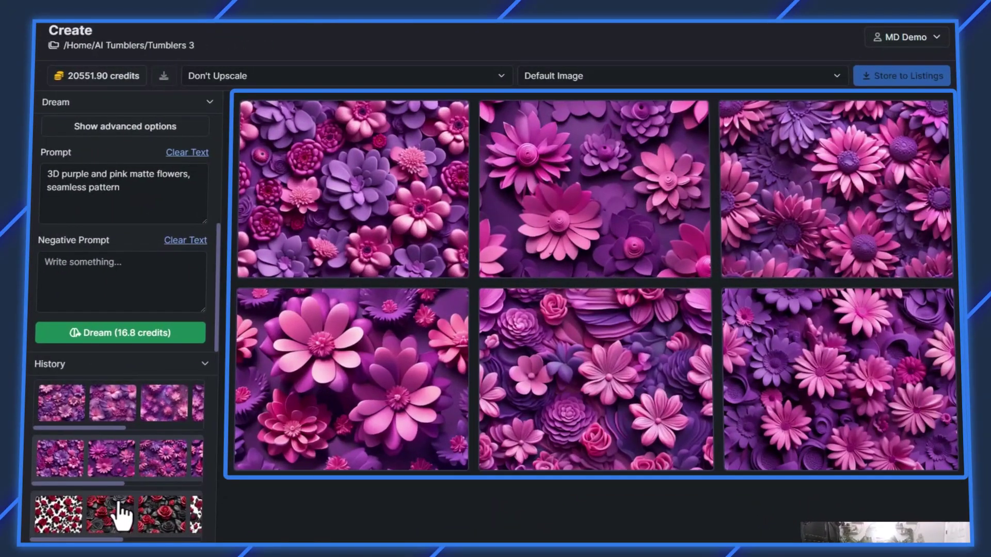
- Browse the red rose, purple flower and unicorn sets in Dream AI History, then open Listings
left_click(119, 516)
scroll(107, 512, "up", 1)
left_click(133, 514)
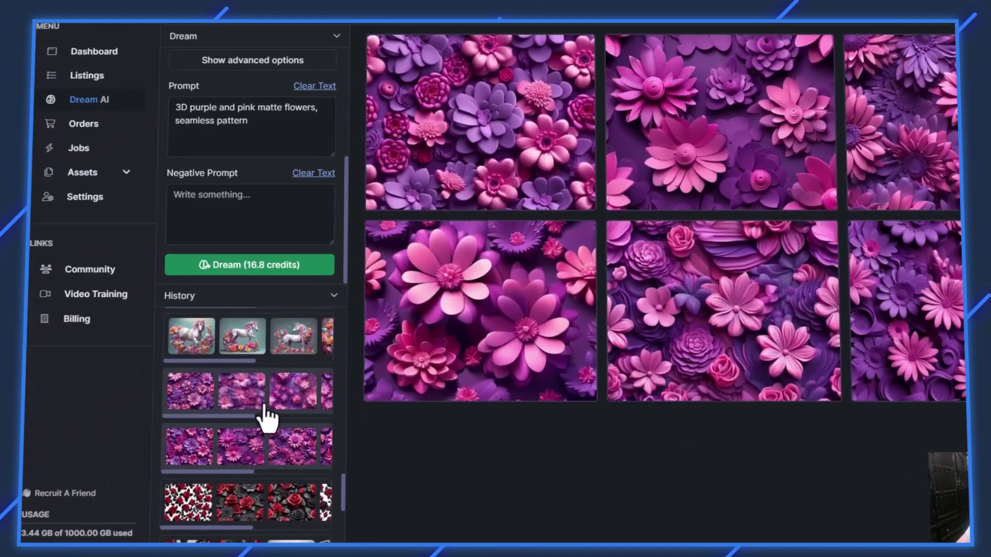
scroll(264, 402, "up", 1)
left_click(253, 438)
left_click(254, 400)
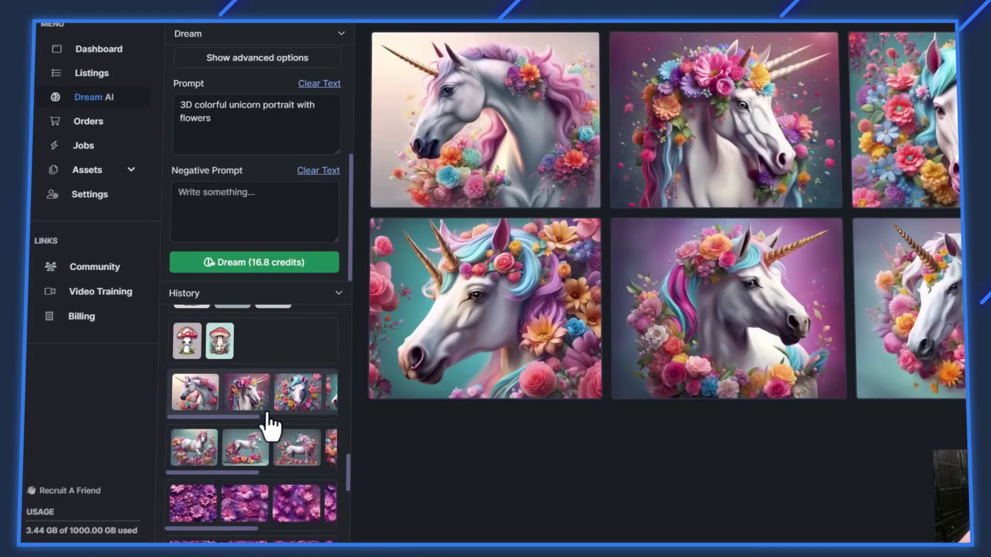
scroll(267, 415, "down", 1)
left_click(260, 401)
left_click(263, 449)
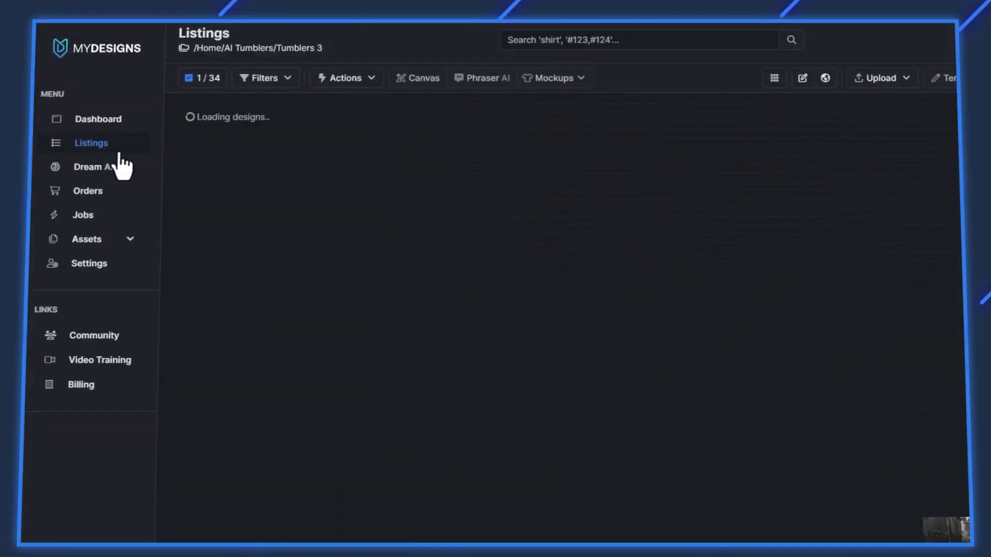
left_click(317, 187)
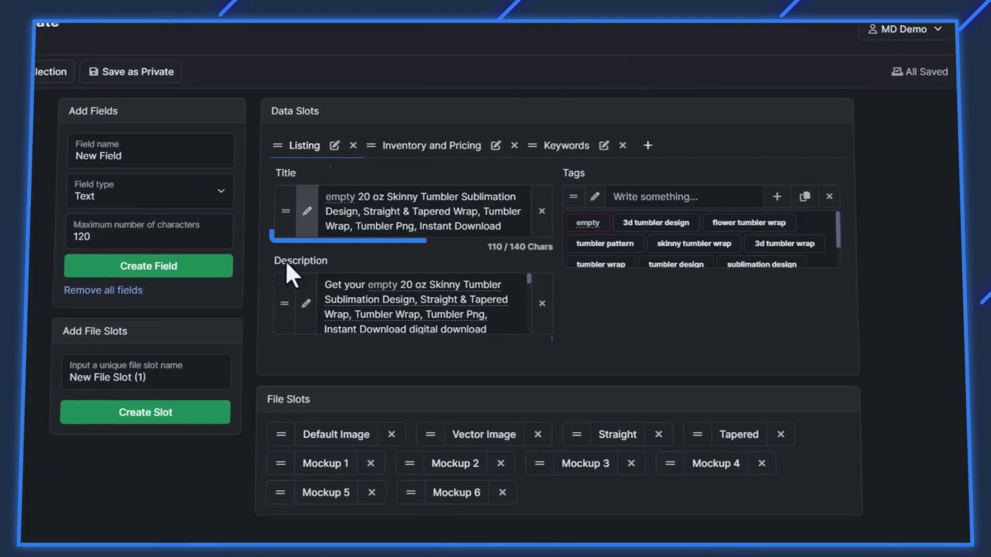
- Add a new data layout to the template and move it right after Listing
left_click(644, 146)
left_click(677, 149)
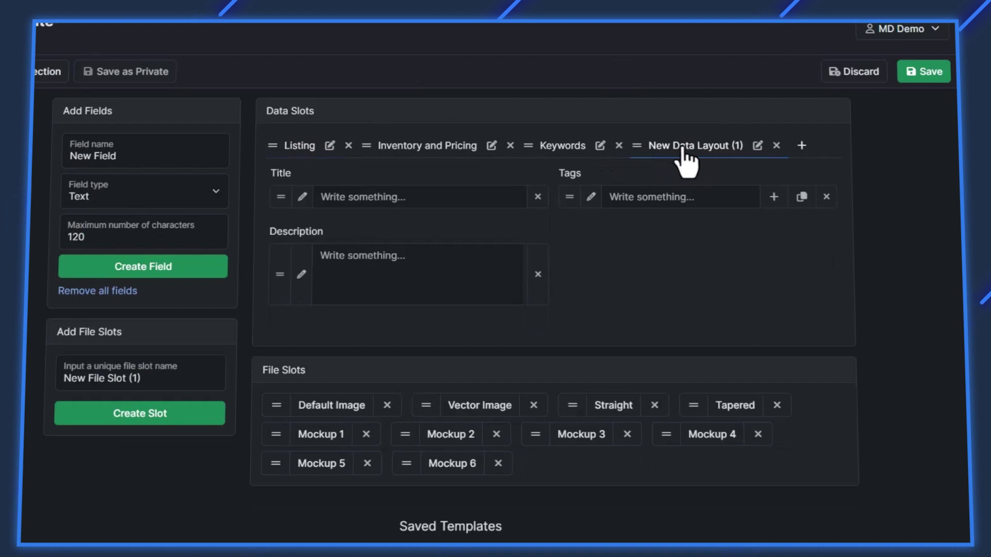
left_click_drag(682, 149, 541, 148)
left_click_drag(674, 136, 447, 154)
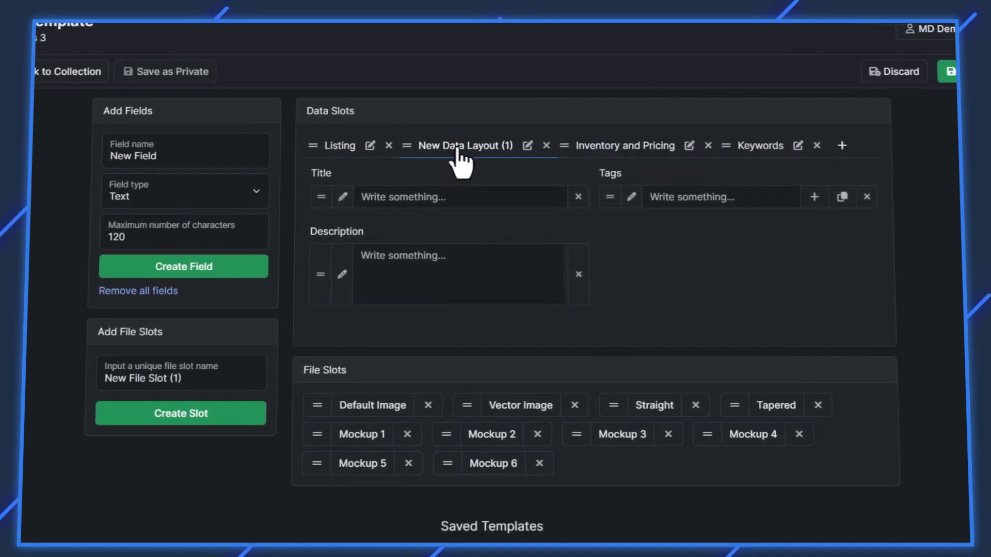
- Rename the new layout to 'POD Tumblers' and update the layout
left_click(526, 146)
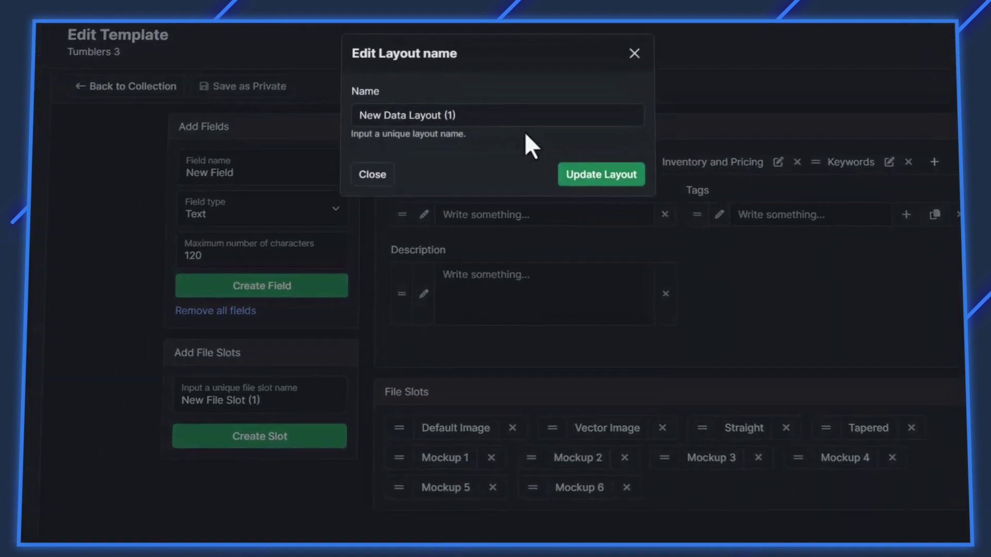
triple_click(524, 118)
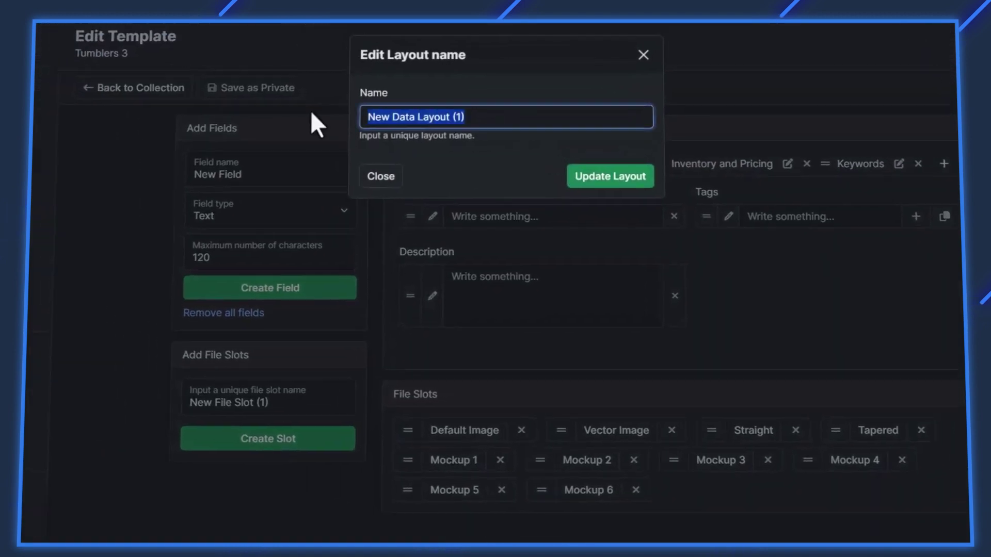
type("POD Tumblers")
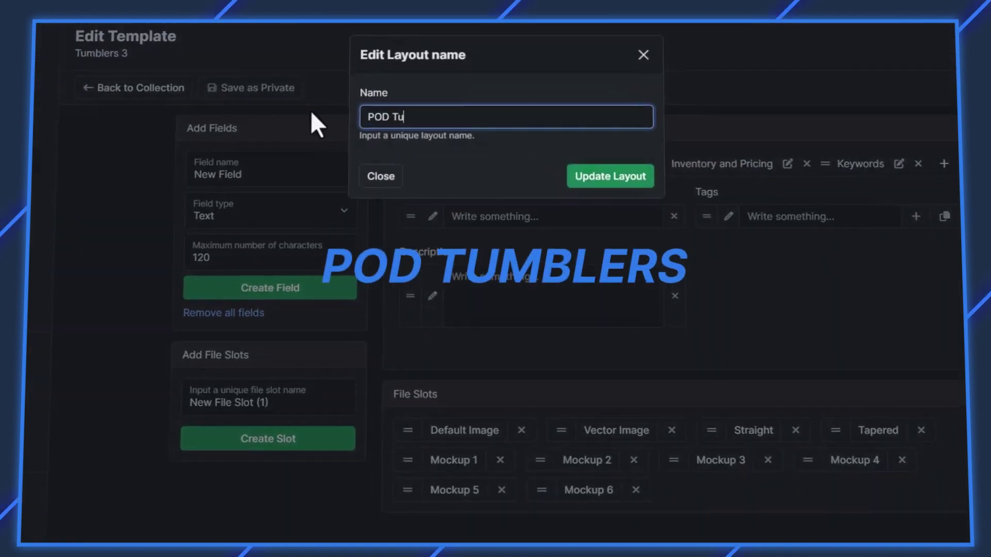
left_click(593, 176)
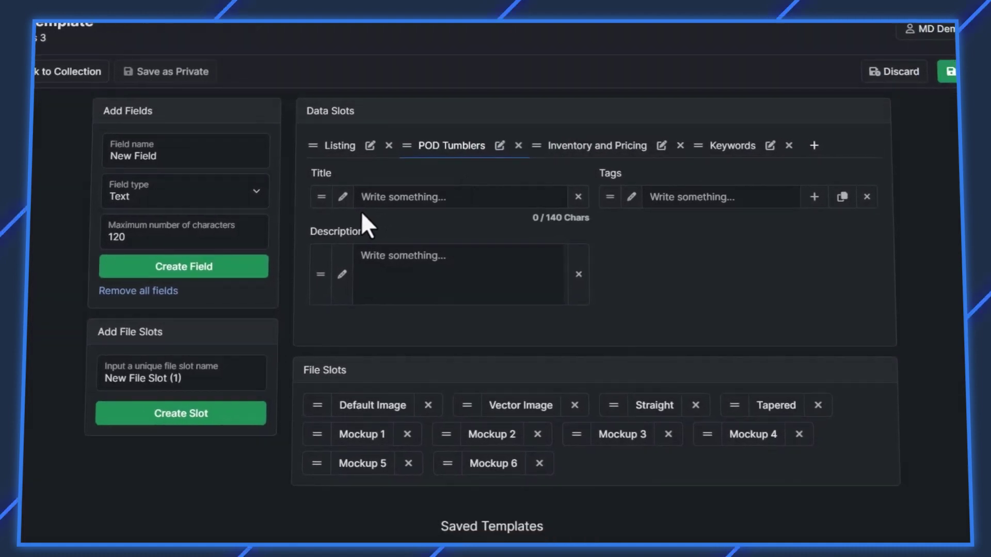
left_click(380, 231)
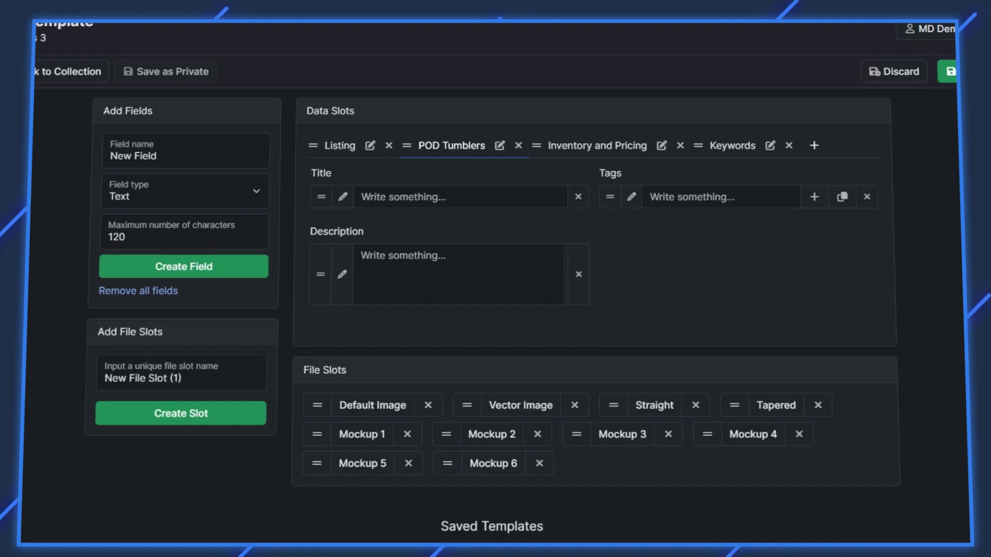
- Paste the primary-keyword tumbler title into the Title field and enlarge its box
left_click(371, 195)
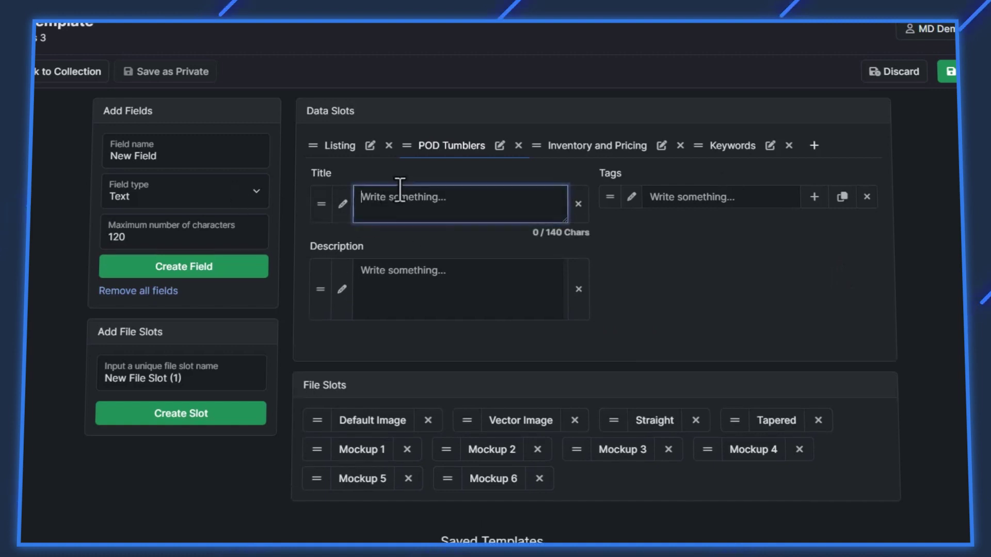
key("ctrl+v")
left_click_drag(562, 222, 563, 259)
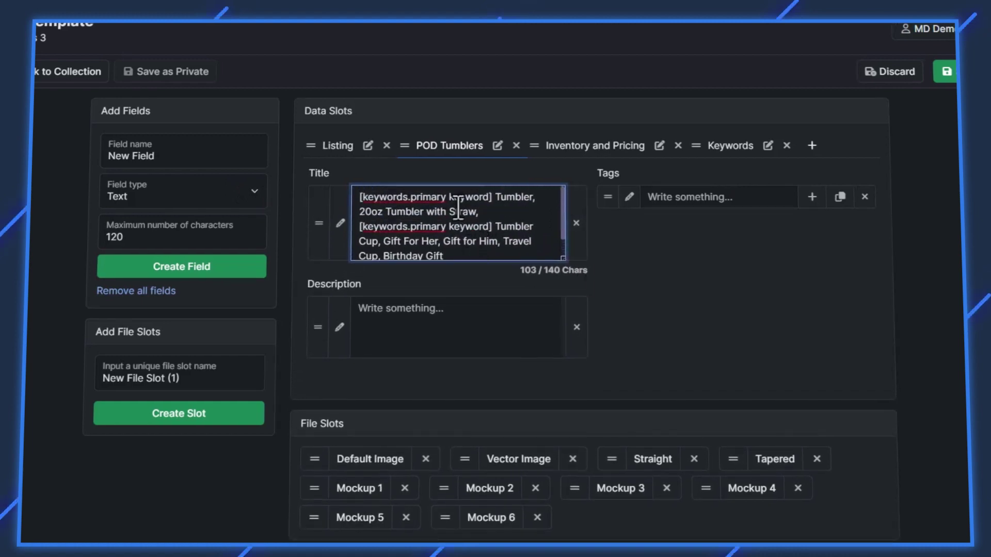
left_click(656, 272)
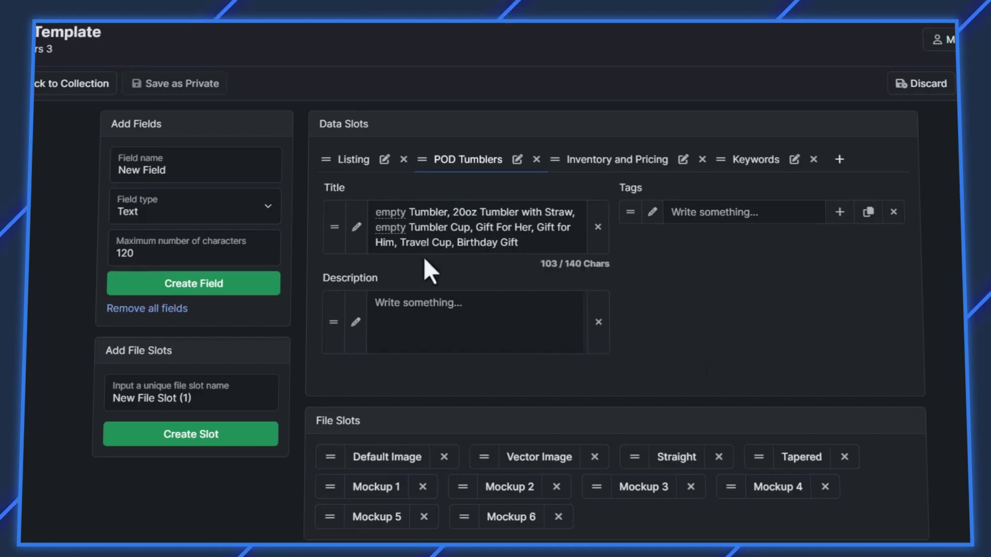
- Paste the tumbler product description into the Description field and make its box taller
left_click(498, 312)
key("ctrl+v")
left_click_drag(586, 348, 596, 516)
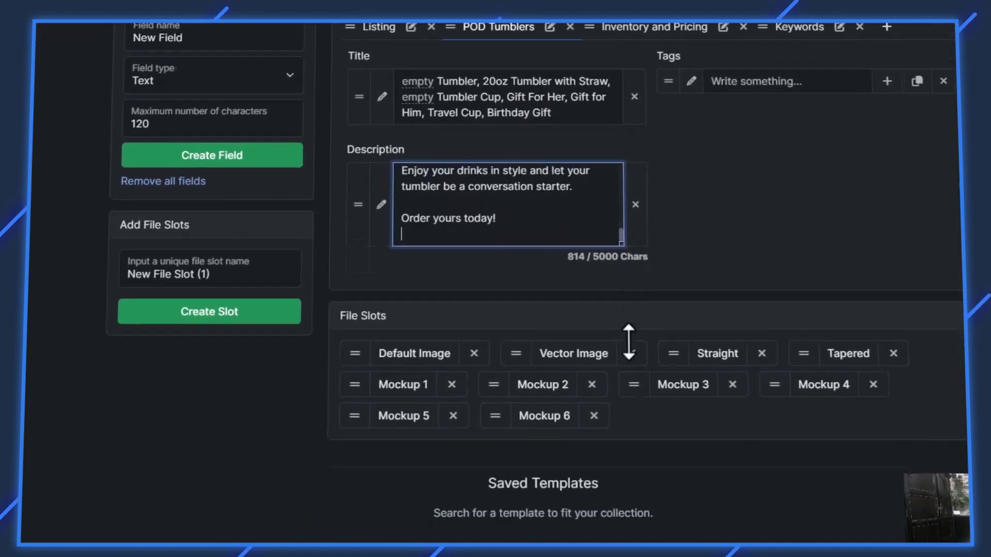
left_click_drag(633, 394, 632, 508)
scroll(498, 332, "up", 3)
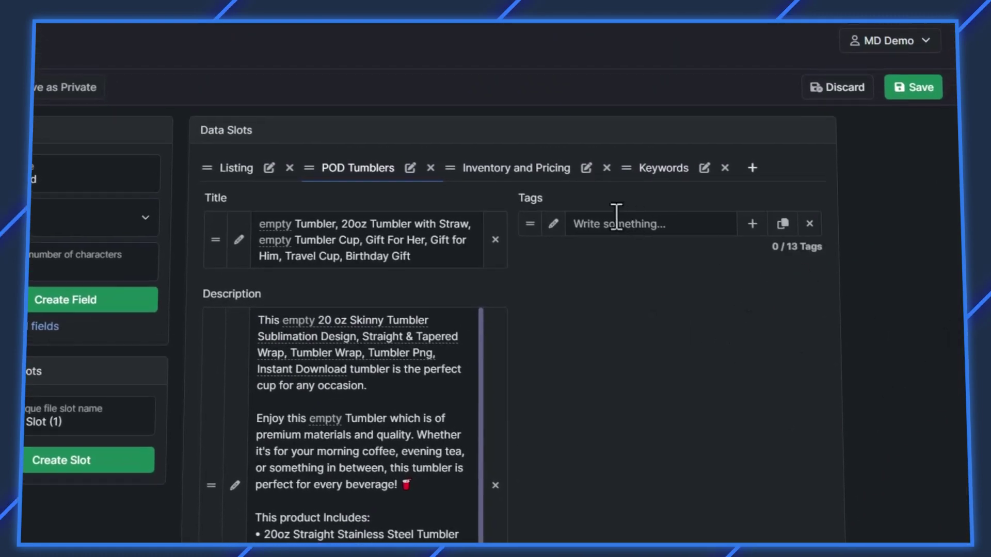
- Save the template with 'Update template and designs (update design values)'
left_click(915, 98)
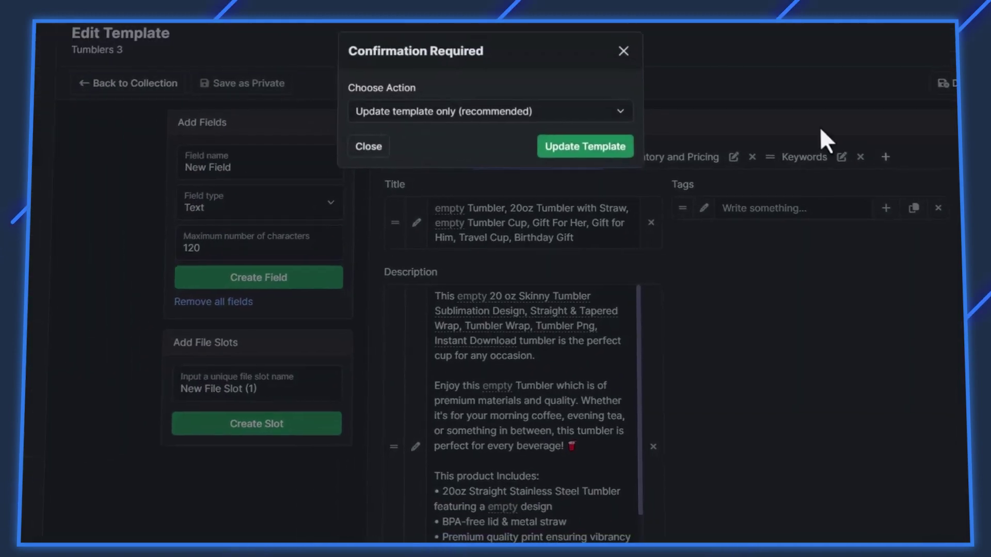
left_click(459, 111)
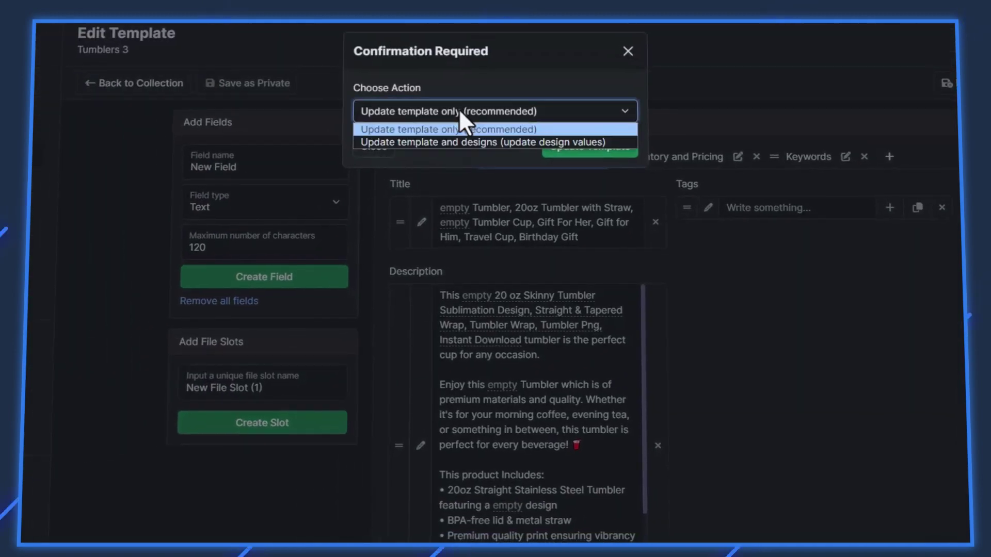
left_click(533, 143)
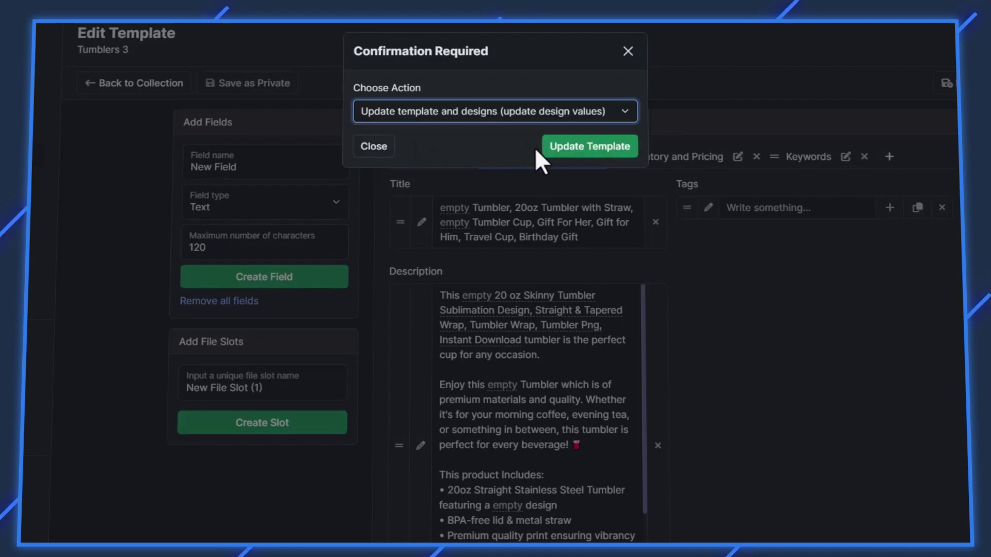
left_click(561, 149)
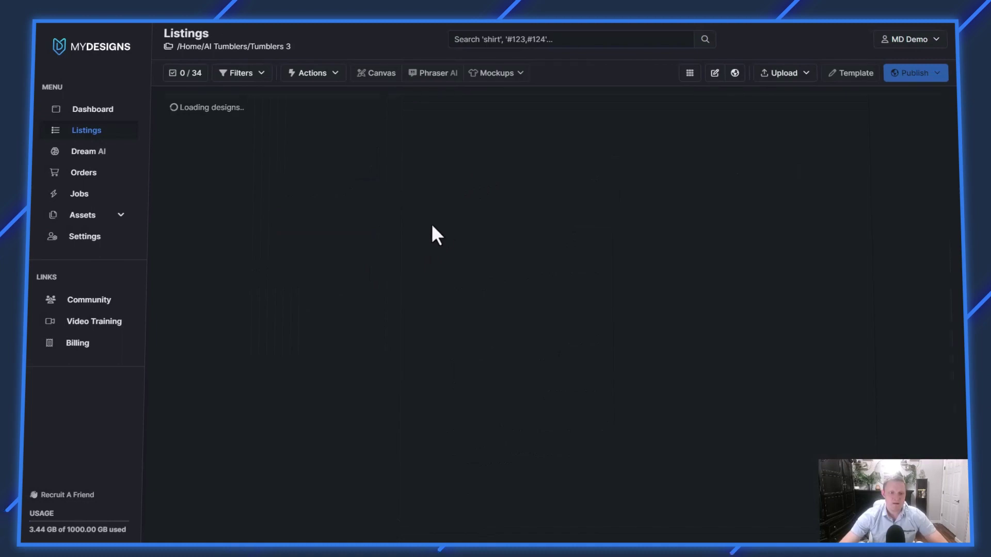
- Review the POD Tumblers titles and descriptions on the first two listings
left_click(363, 107)
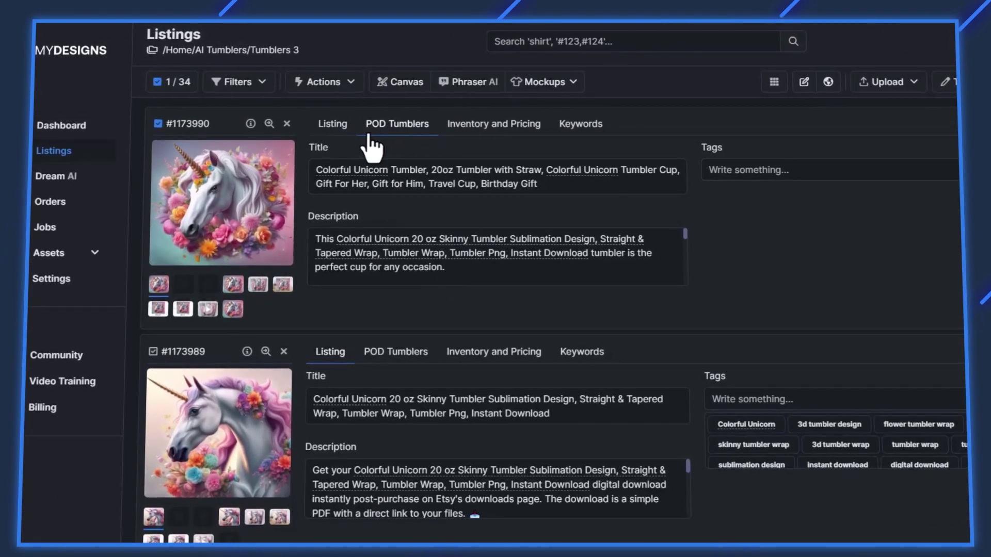
left_click(405, 141)
scroll(377, 310, "down", 2)
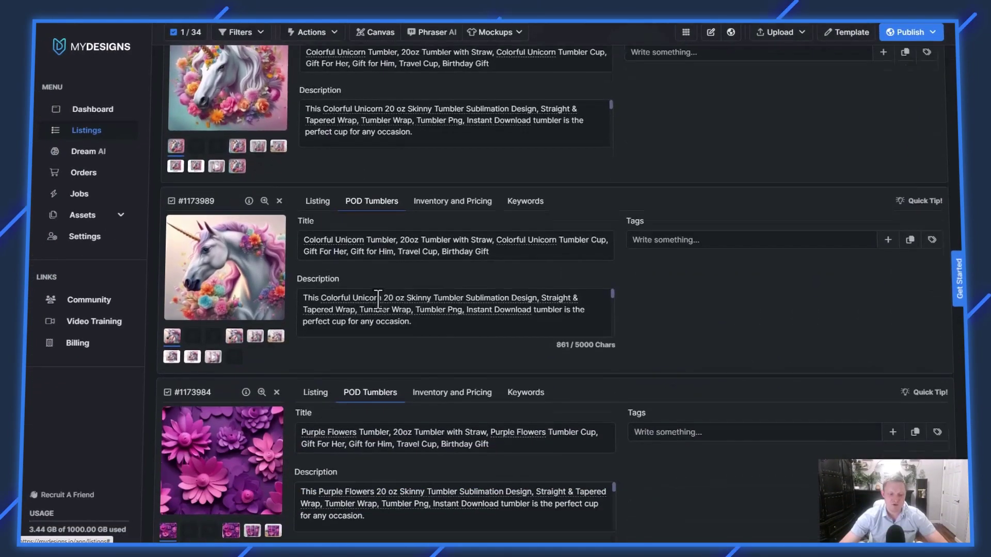
scroll(378, 298, "down", 3)
scroll(697, 361, "down", 10)
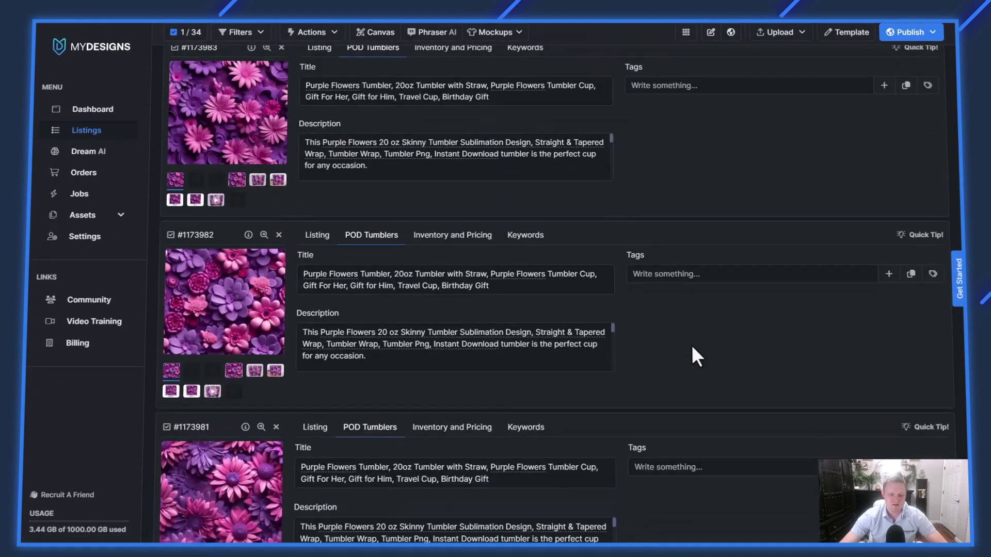
scroll(671, 331, "up", 12)
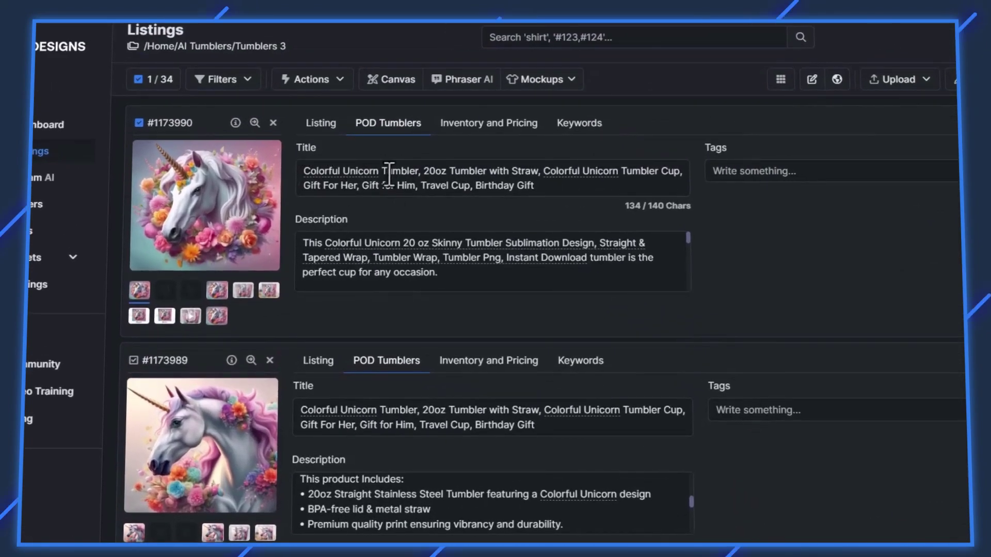
left_click(389, 174)
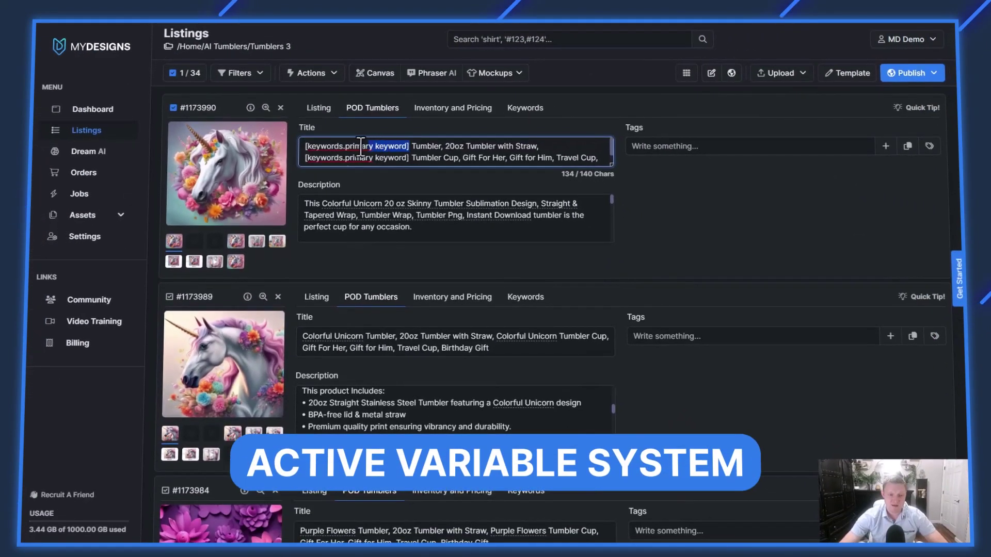
left_click_drag(354, 146, 306, 147)
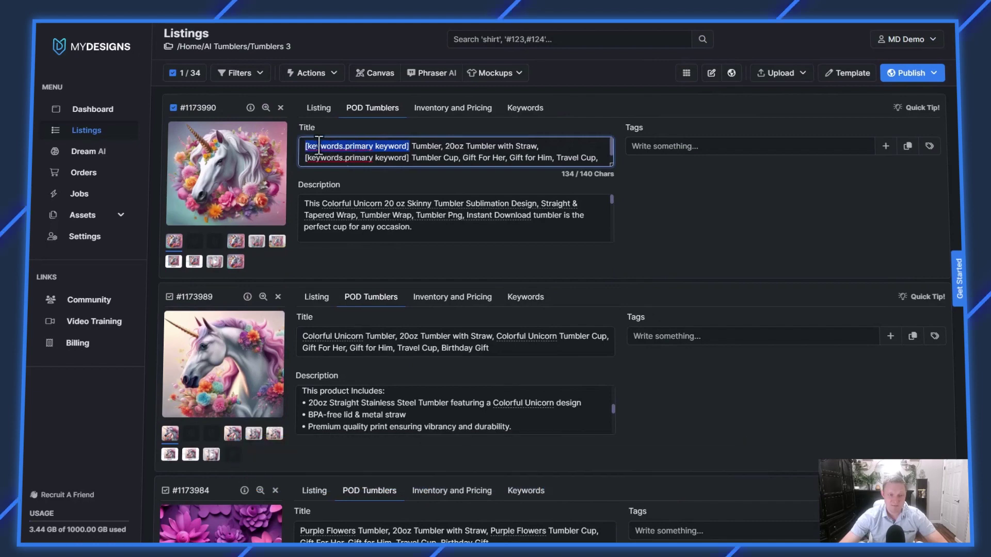
left_click(339, 147)
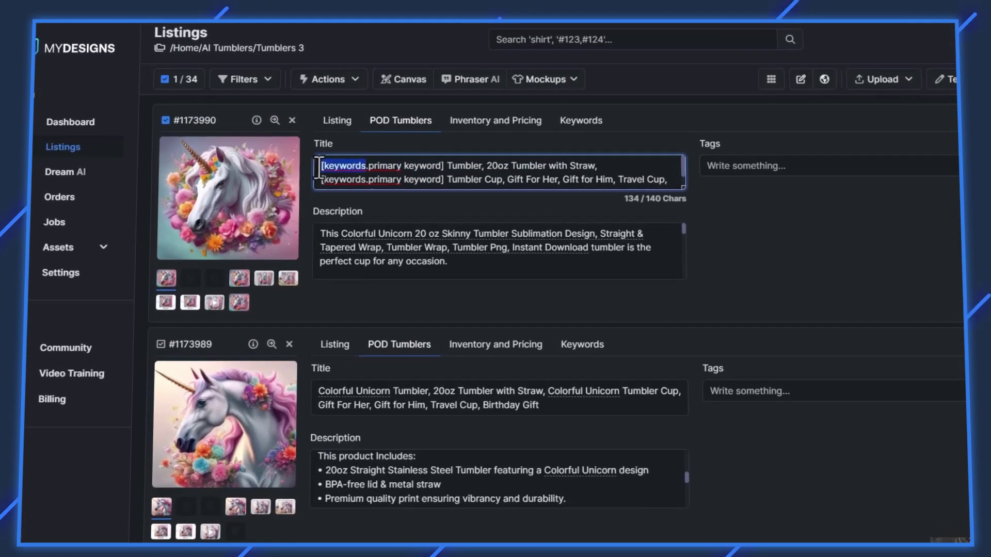
left_click(577, 135)
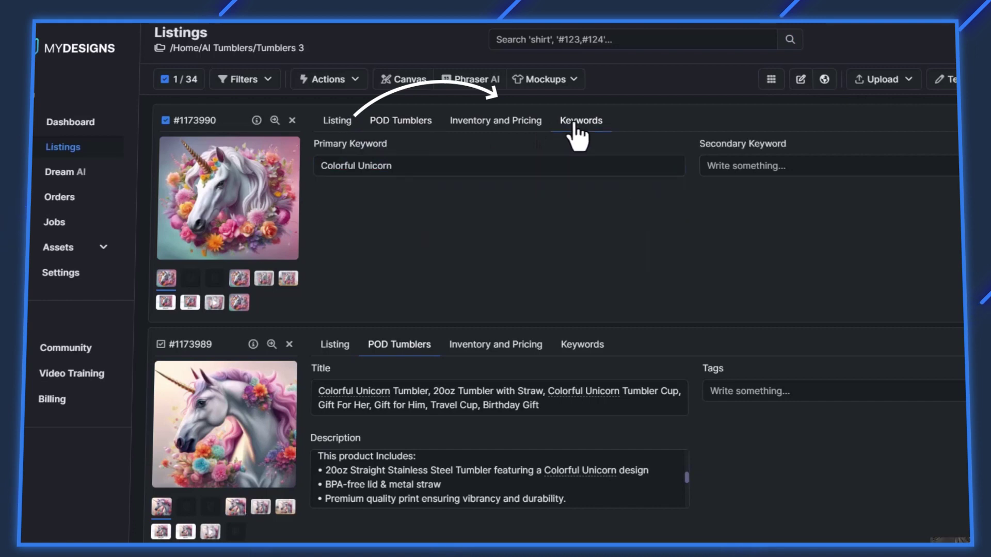
left_click(410, 170)
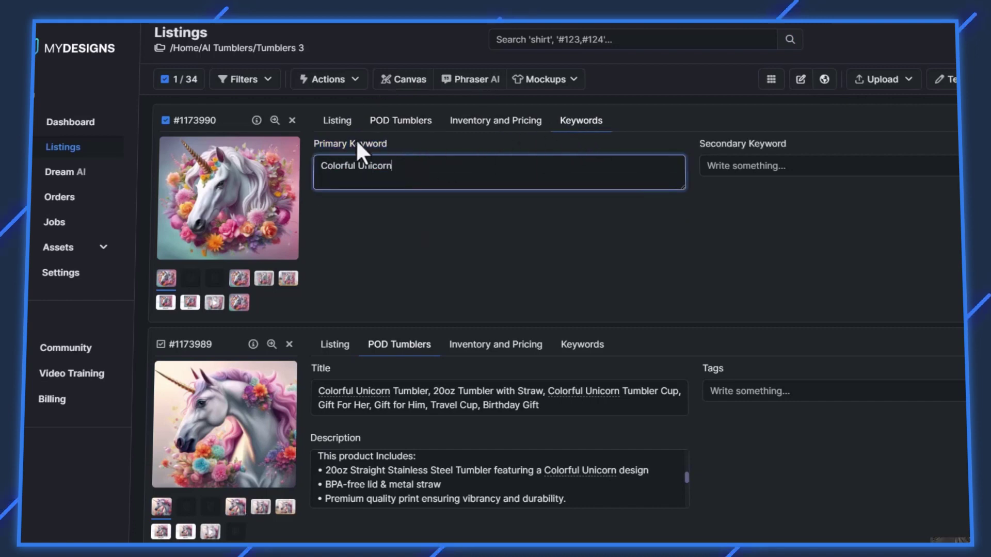
left_click(381, 122)
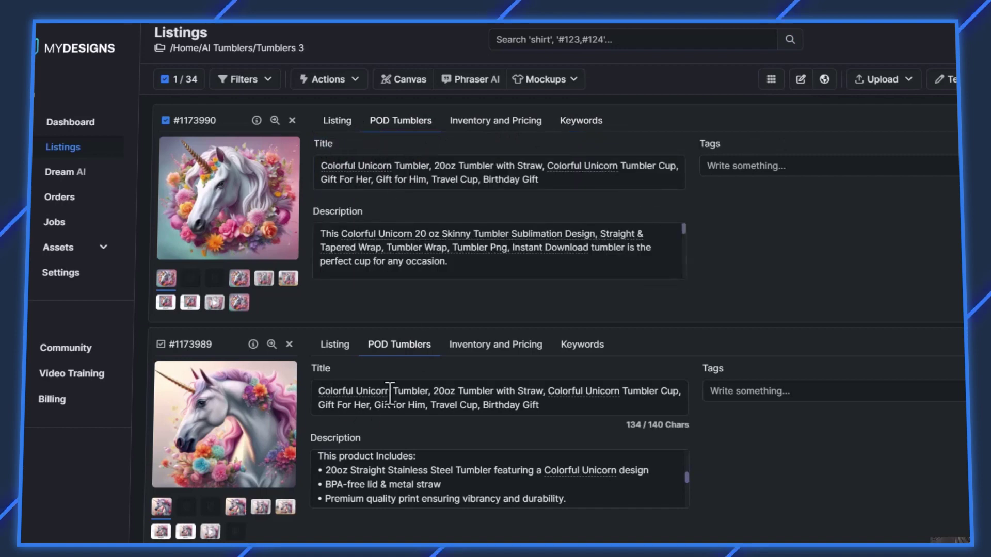
scroll(410, 519, "down", 8)
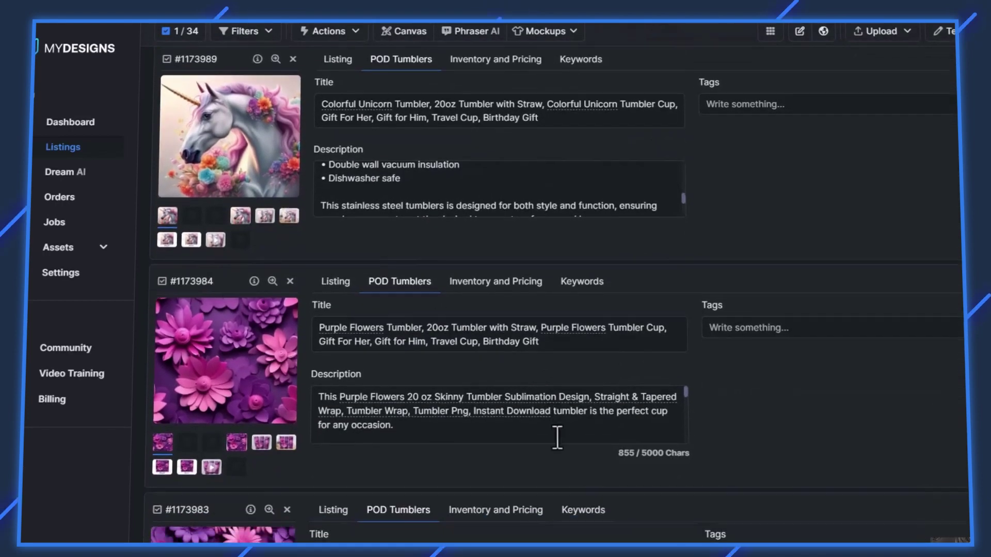
left_click(350, 407)
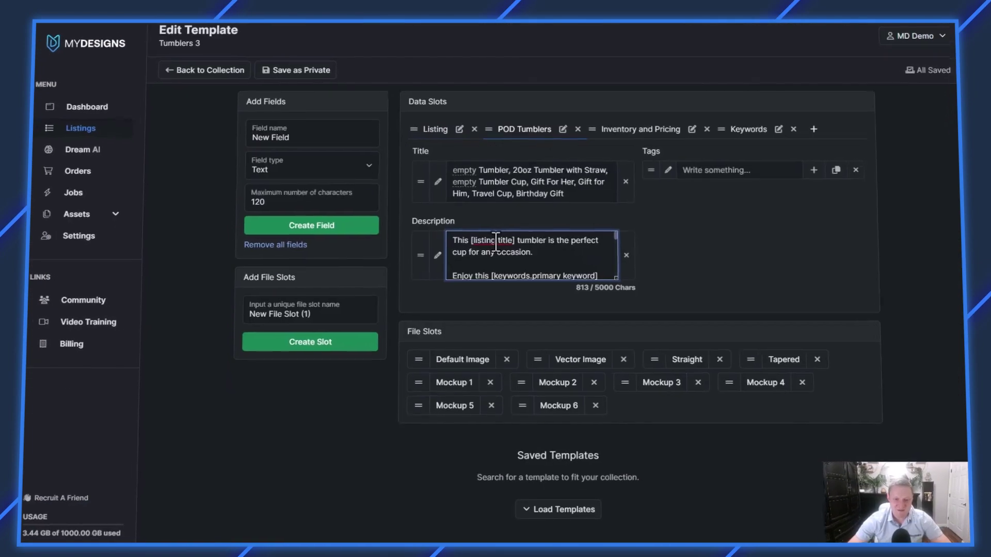
- Change the Description placeholder to [pod tumblers.title]
double_click(485, 240)
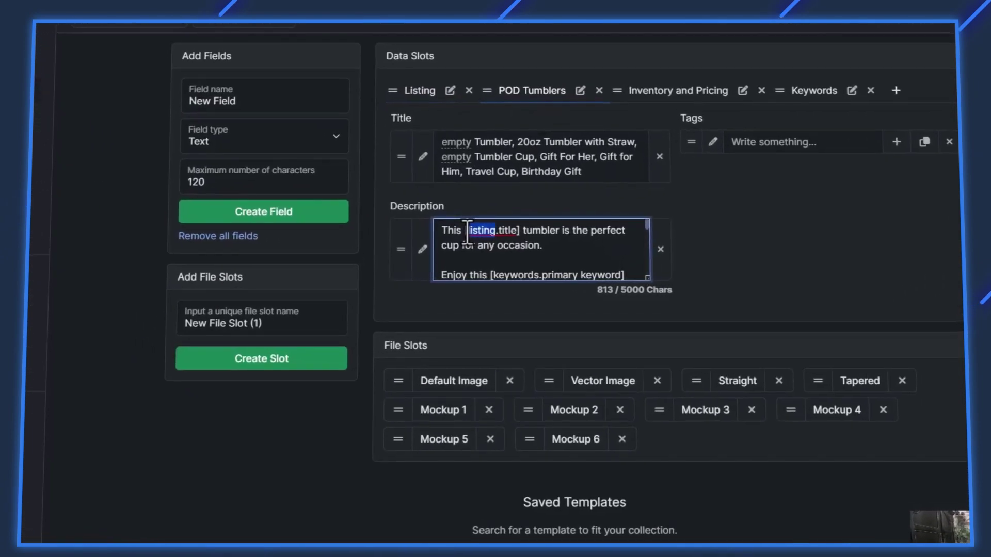
type("pod tumblers")
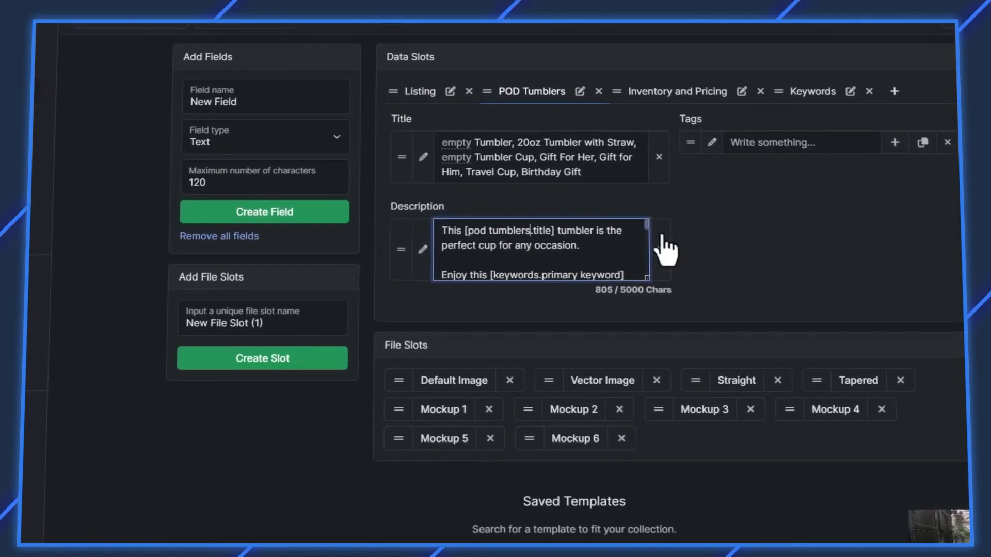
left_click(755, 240)
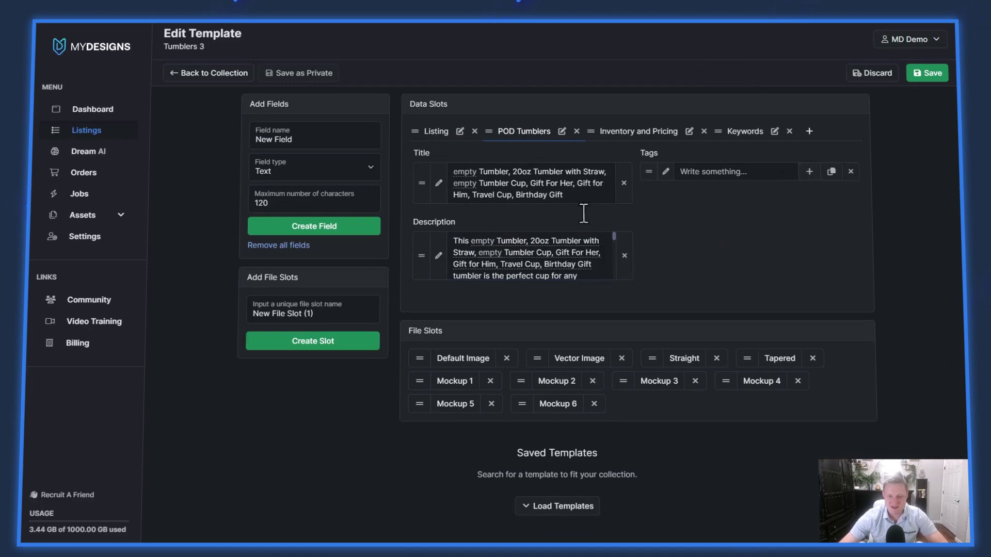
- Save with 'Update template and designs' and check the first listing's POD Tumblers description
left_click(926, 73)
left_click(496, 85)
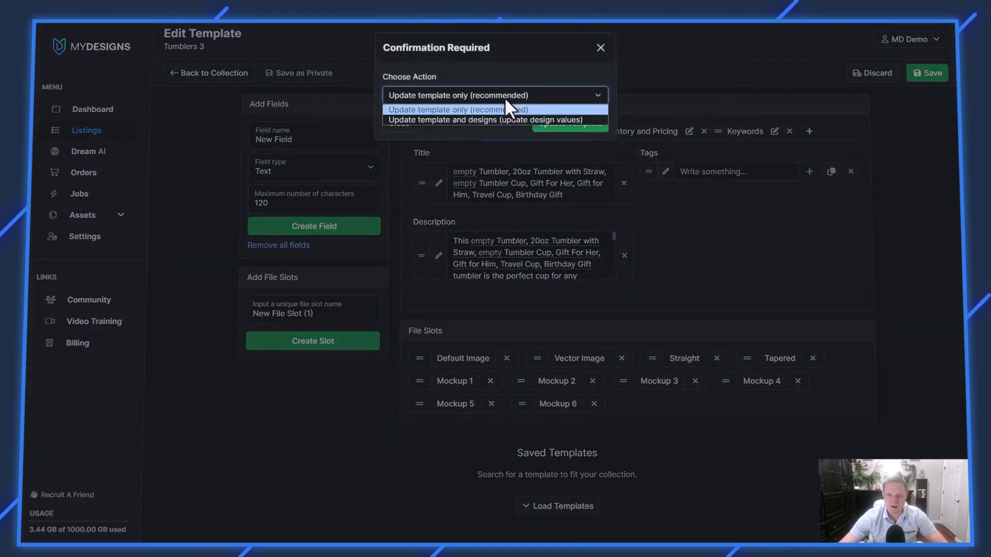
left_click(516, 118)
left_click(570, 122)
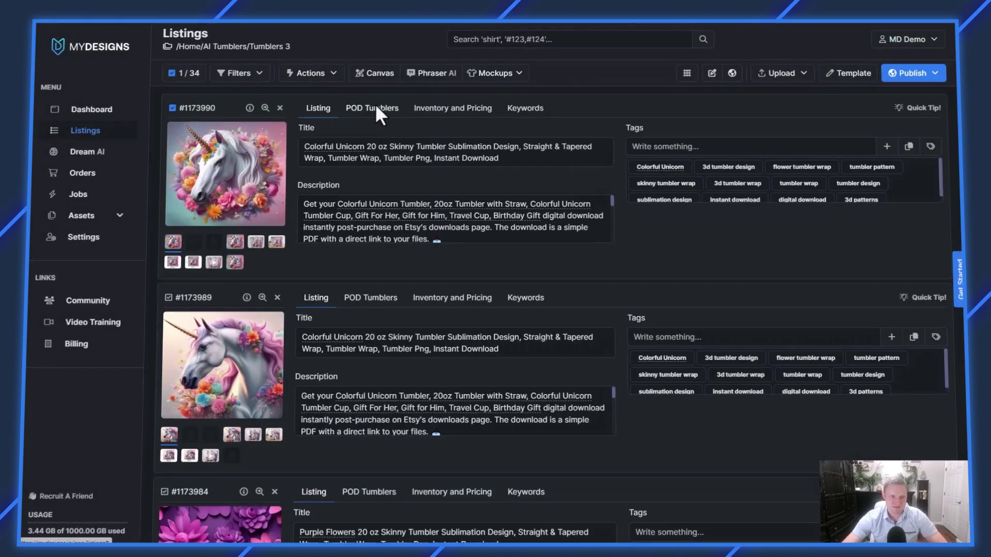
left_click(371, 110)
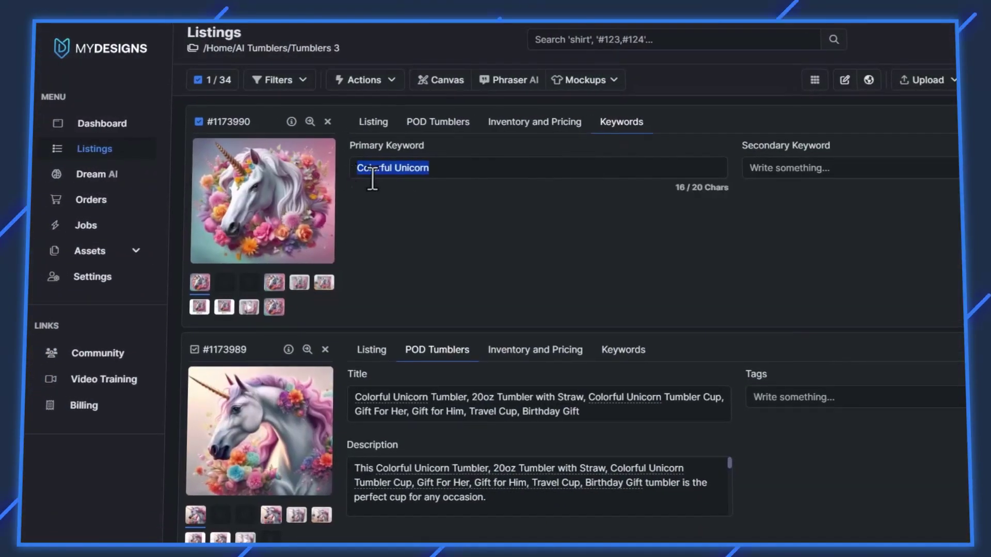
left_click(414, 186)
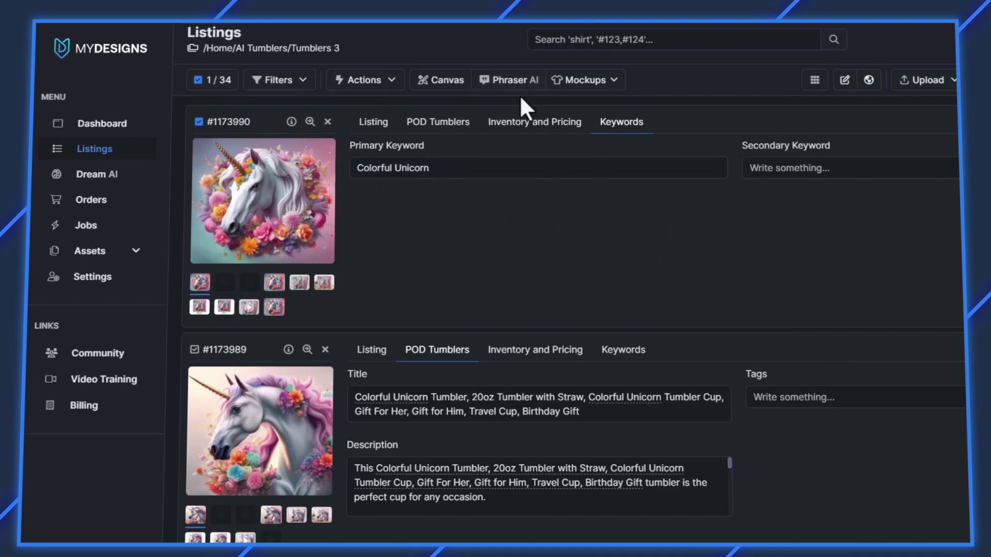
- Set up Phraser AI for the first listing with Primary Keyword as source and Tumbler product type
left_click(435, 124)
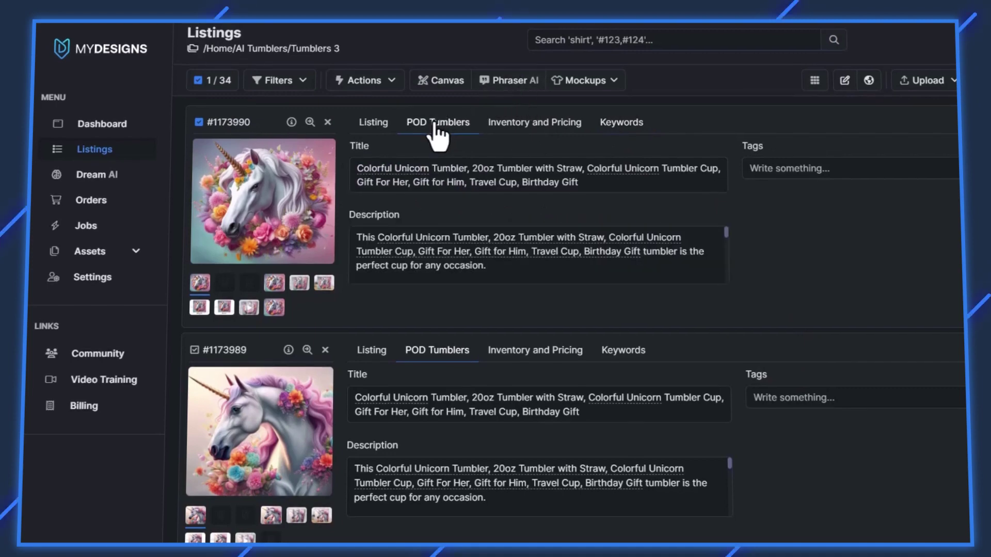
left_click(518, 82)
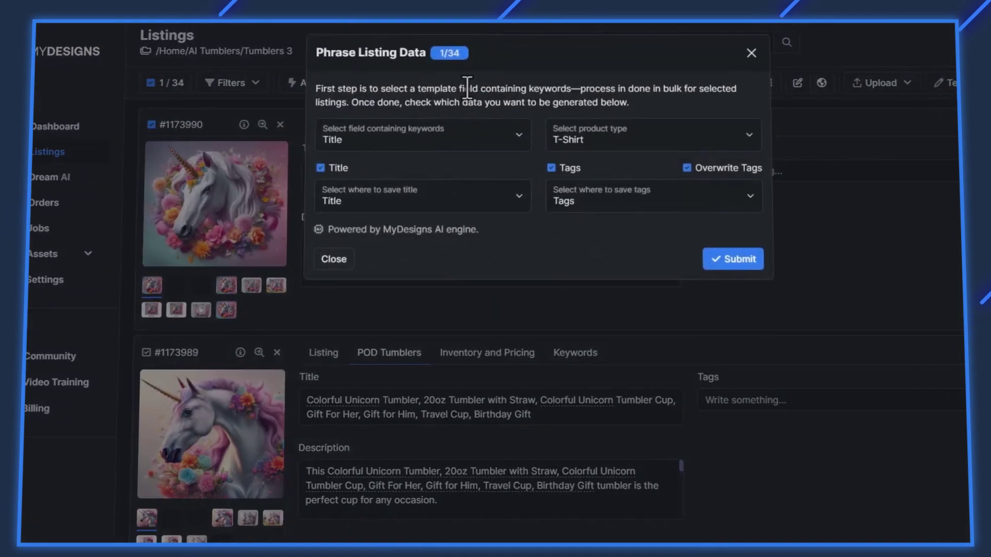
left_click(412, 138)
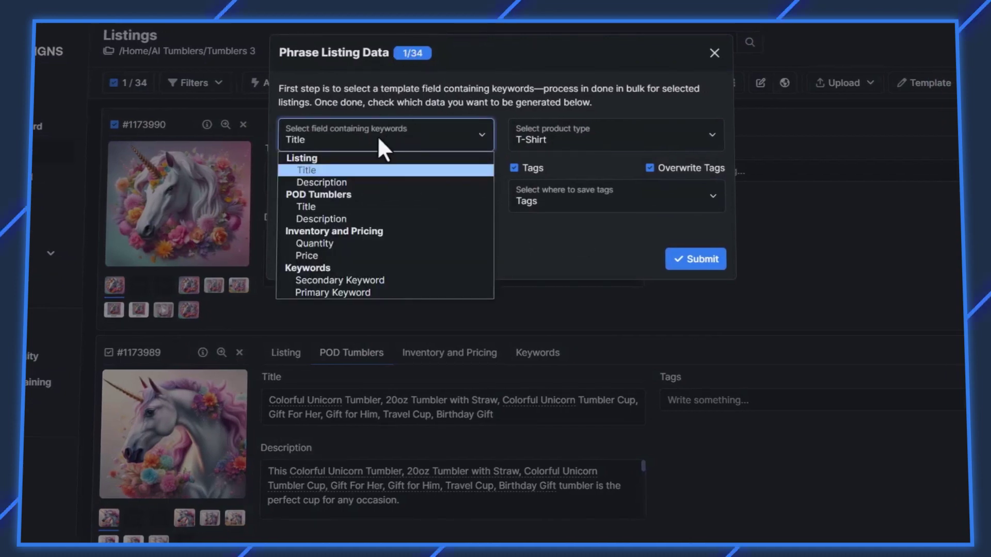
left_click(342, 292)
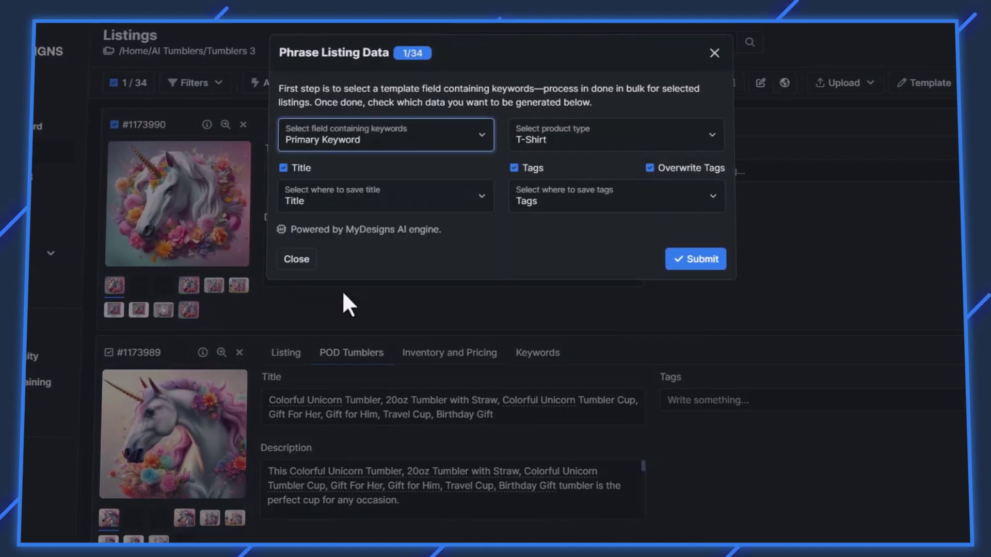
left_click(546, 135)
left_click(549, 331)
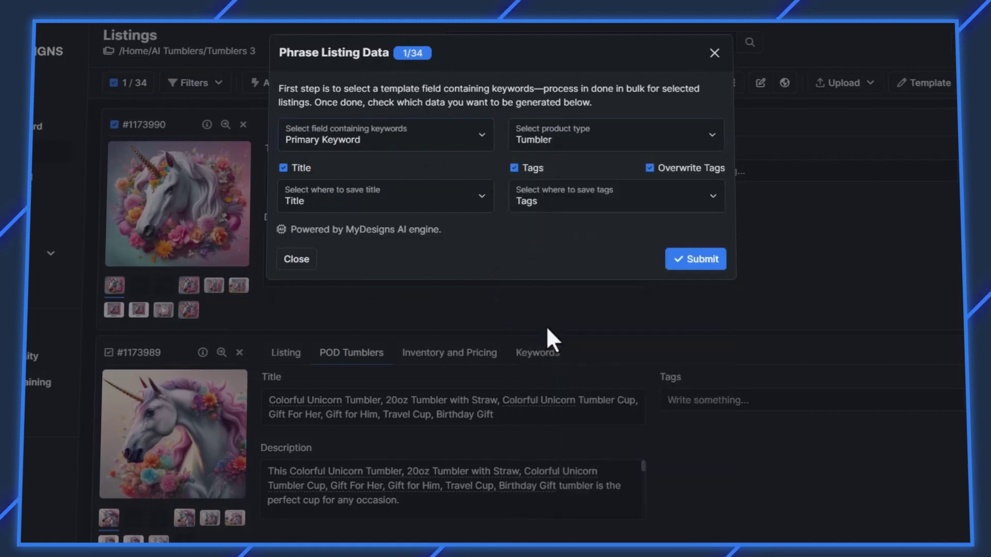
- Save generated tags to POD Tumblers > Tags with title generation off, and submit
left_click(571, 204)
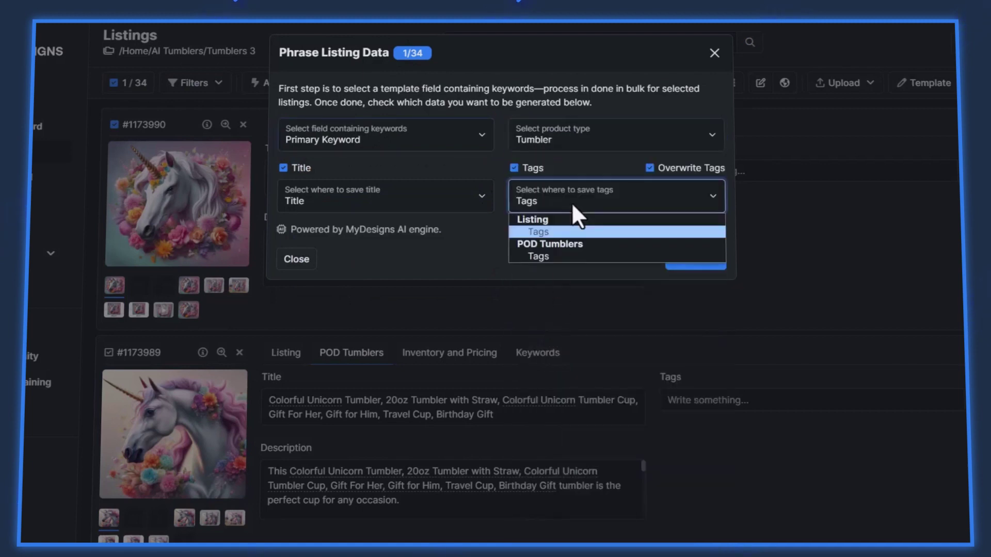
left_click(561, 256)
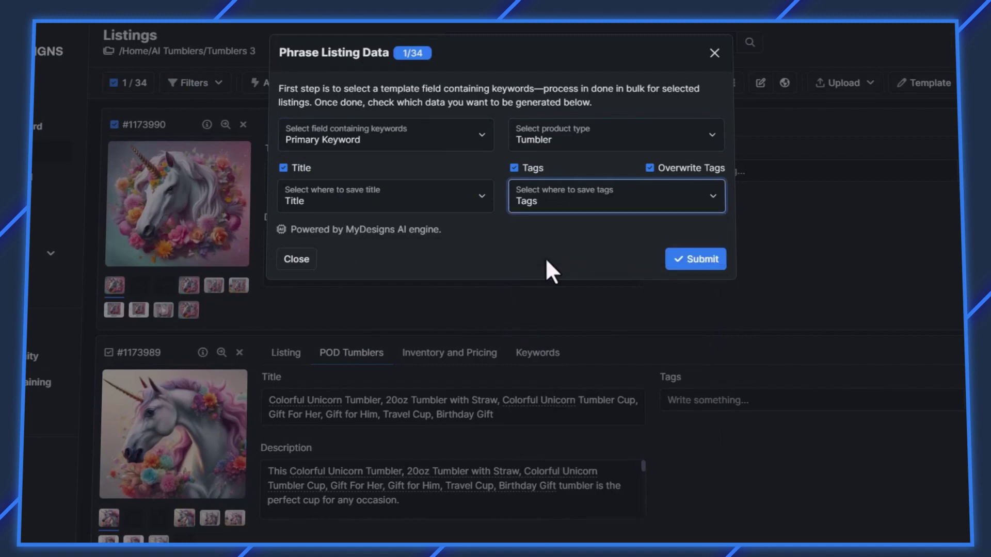
left_click(284, 169)
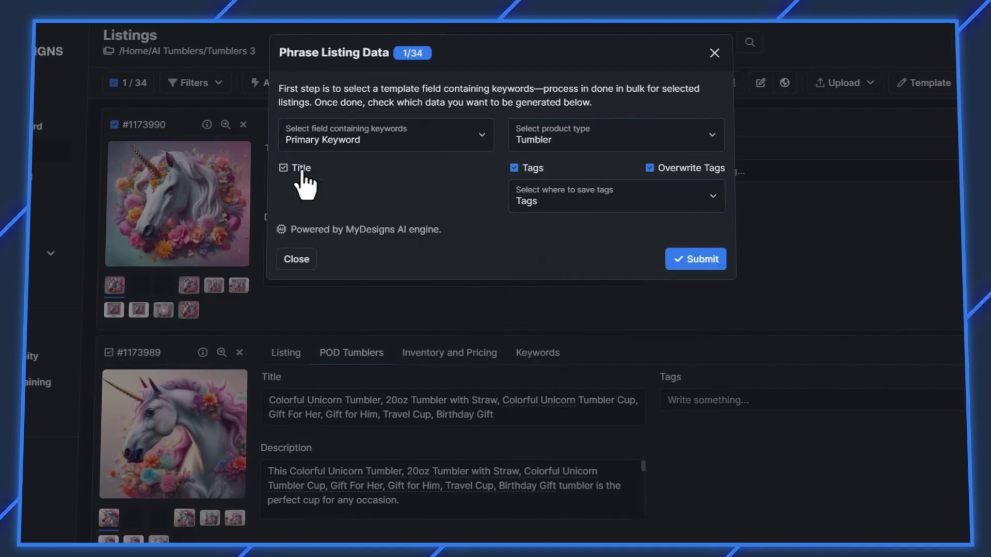
left_click(676, 262)
left_click(614, 124)
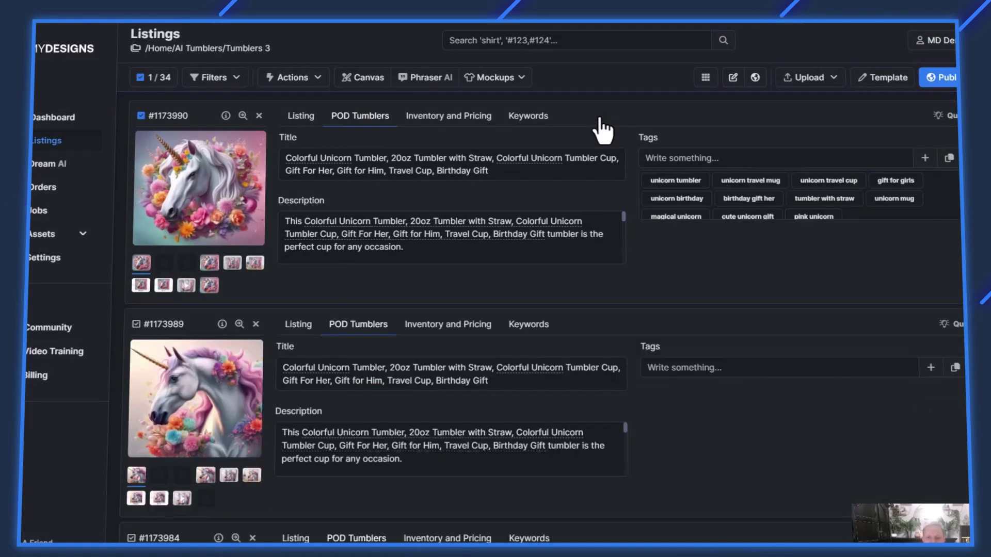
- Select all 34 listings and set Phraser AI's keyword source to Primary Keyword
left_click(153, 77)
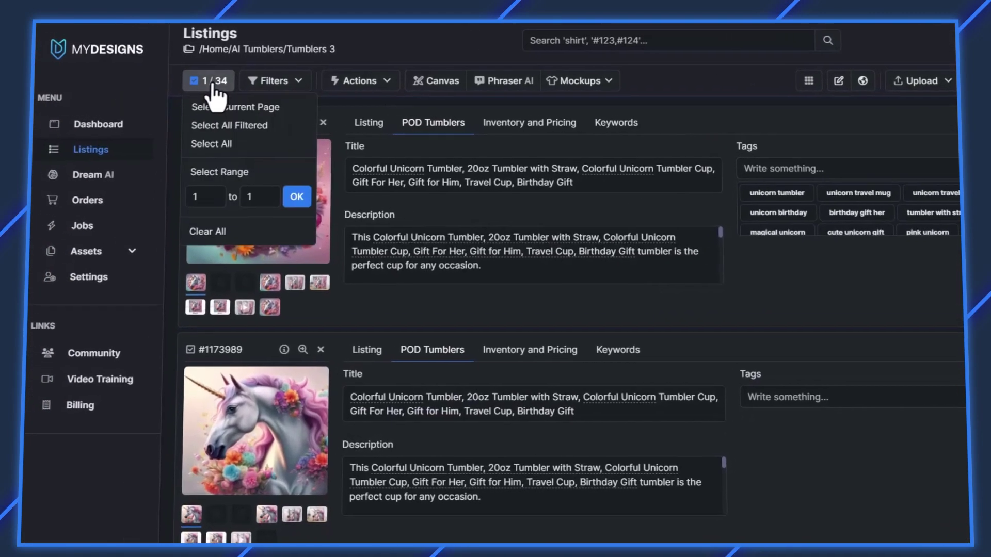
left_click(216, 149)
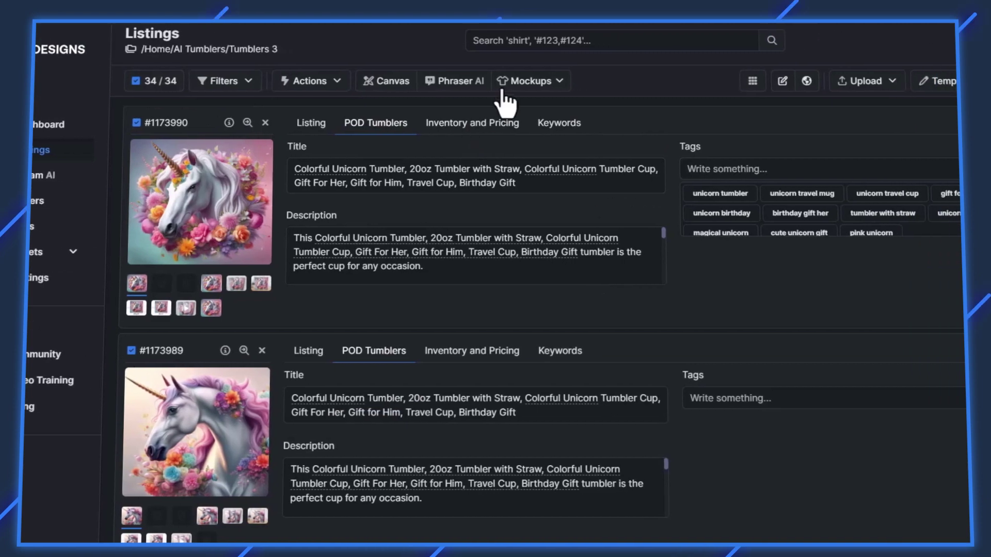
left_click(511, 81)
left_click(388, 126)
left_click(364, 302)
- Choose product type Tumbler, turn off Title, keep saving to Tags, and submit for 34 listings
left_click(586, 137)
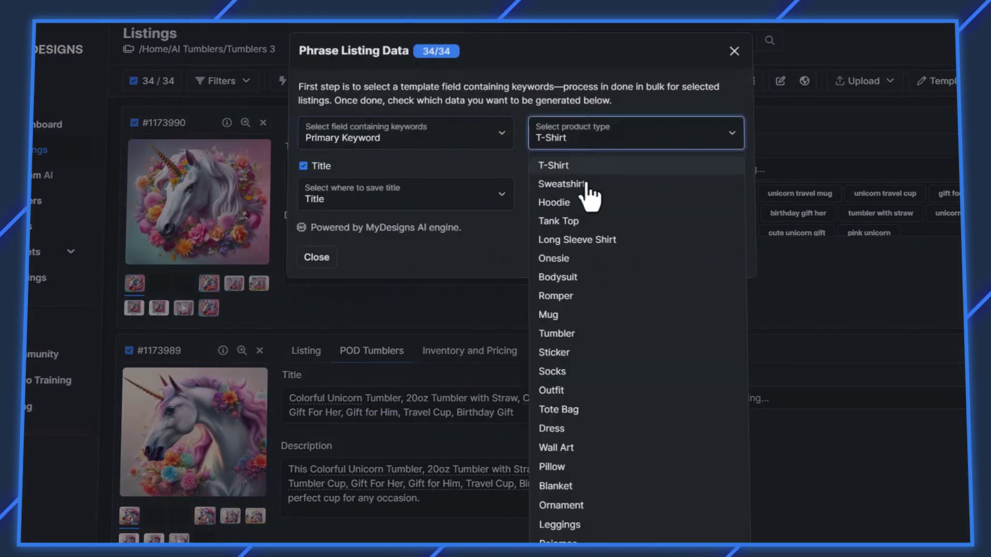
left_click(580, 334)
left_click(321, 168)
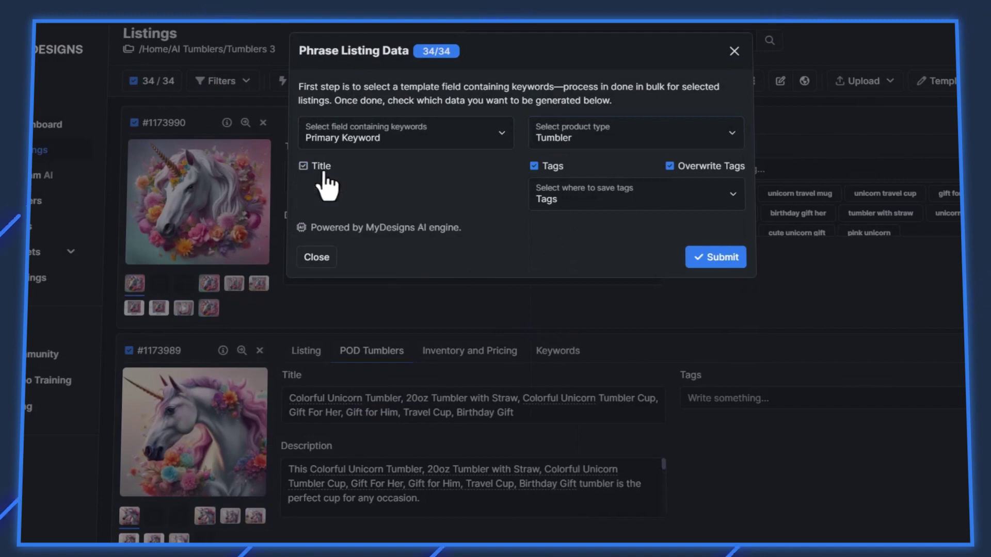
left_click(613, 202)
left_click(593, 251)
left_click(697, 259)
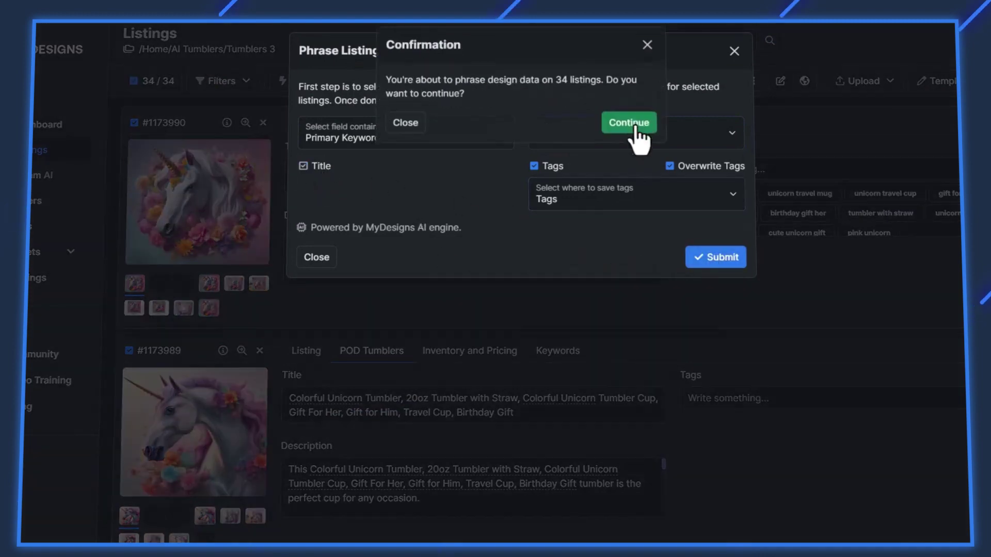
left_click(638, 129)
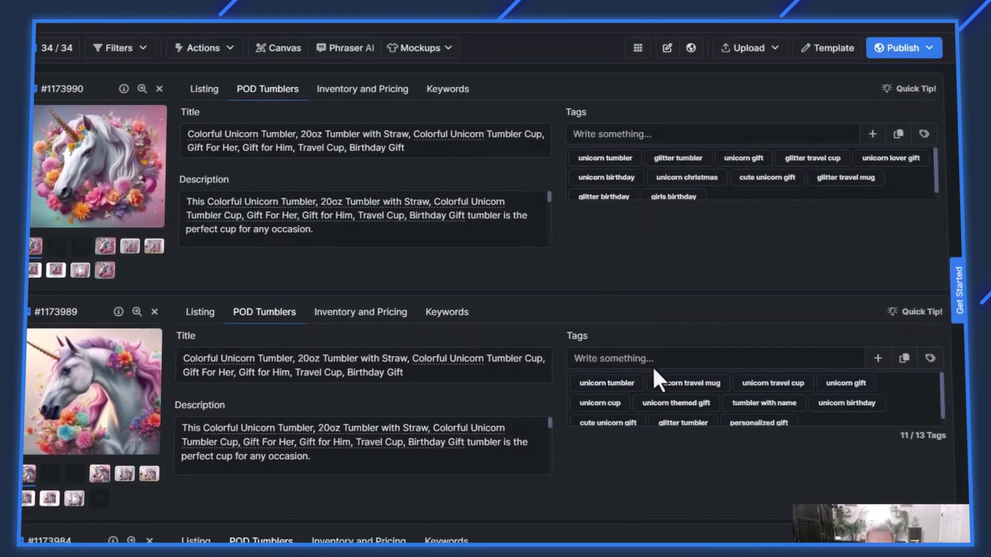
- Scroll down the processed listings to check each card's generated tags, then back up
scroll(652, 369, "down", 4)
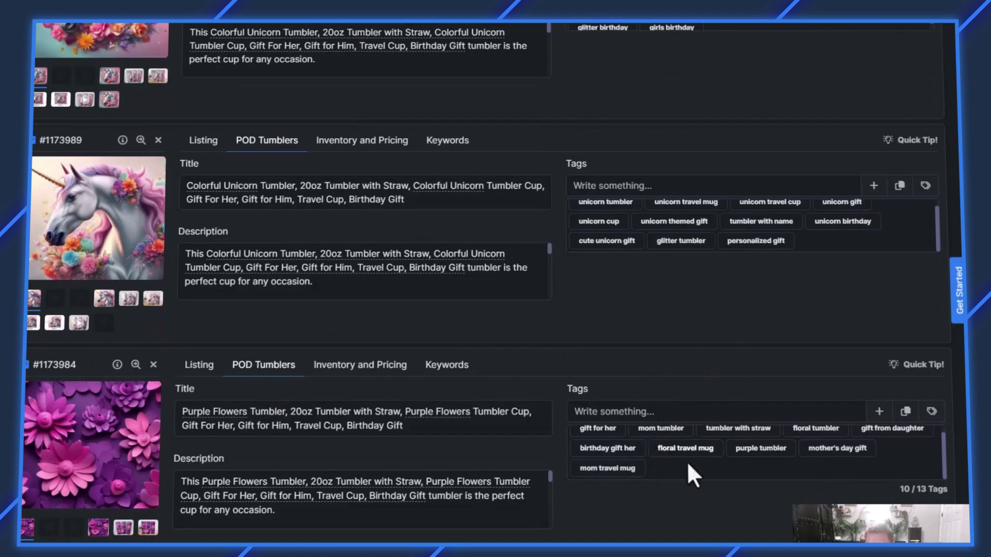
scroll(671, 467, "down", 4)
scroll(687, 462, "down", 1)
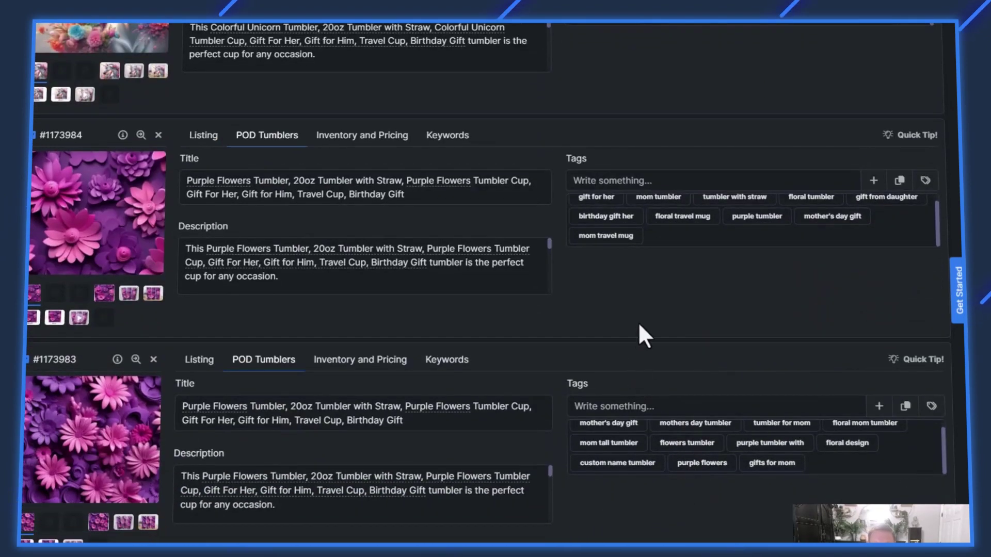
scroll(641, 332, "down", 9)
scroll(640, 398, "up", 6)
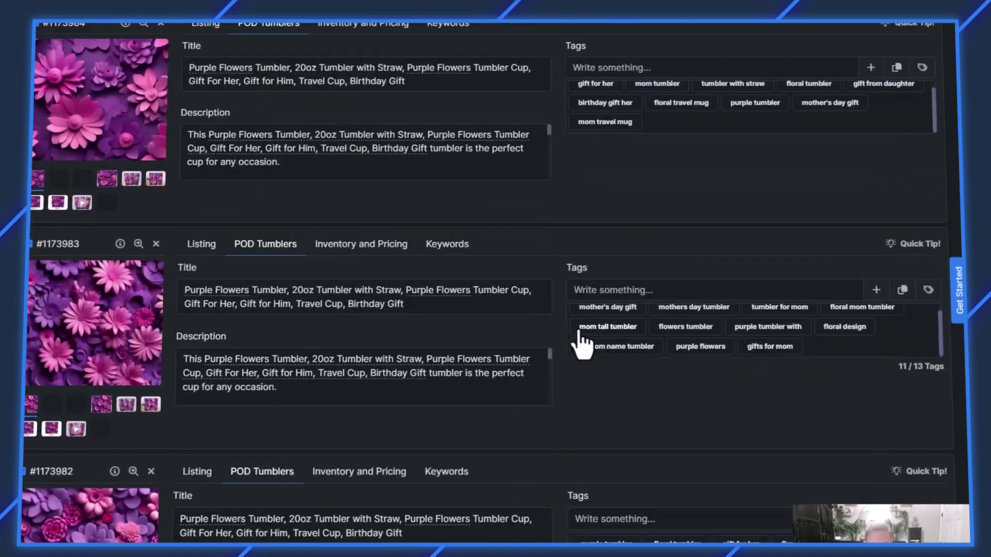
scroll(494, 275, "up", 10)
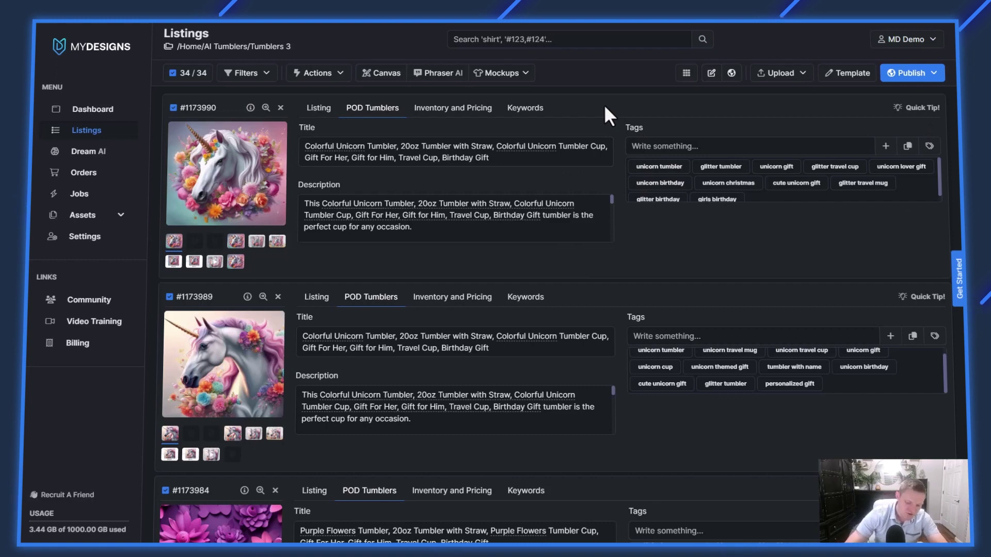
key("F11")
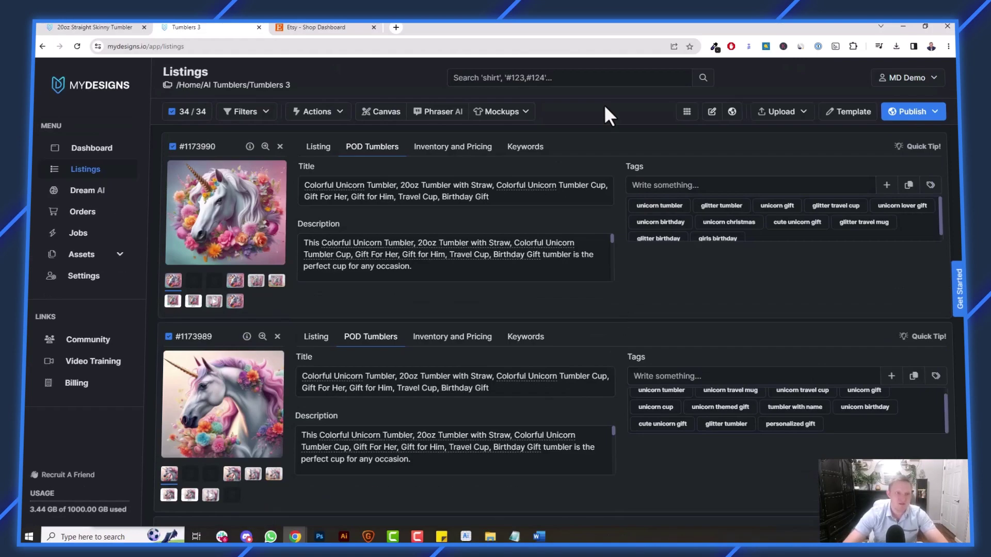
left_click(113, 25)
left_click_drag(488, 148, 678, 125)
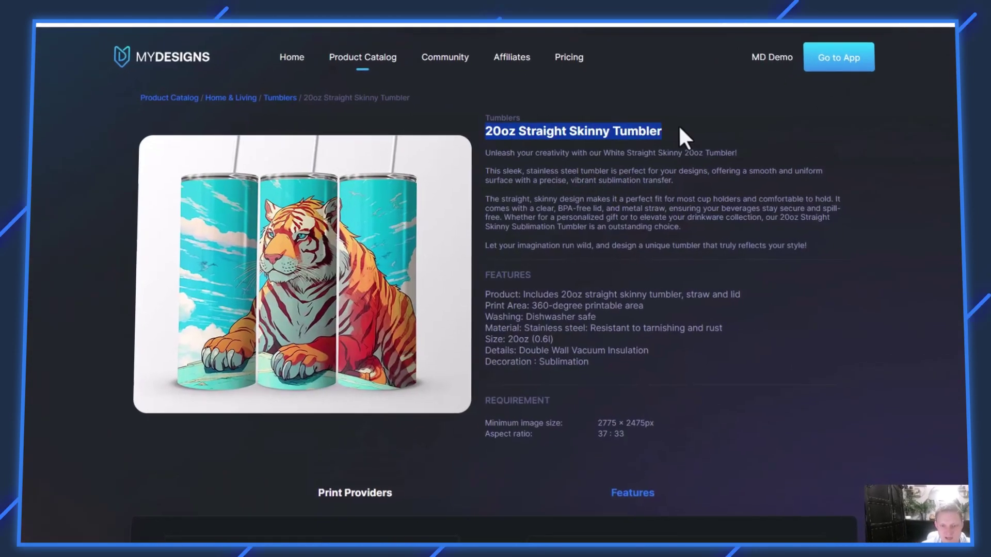
left_click(694, 162)
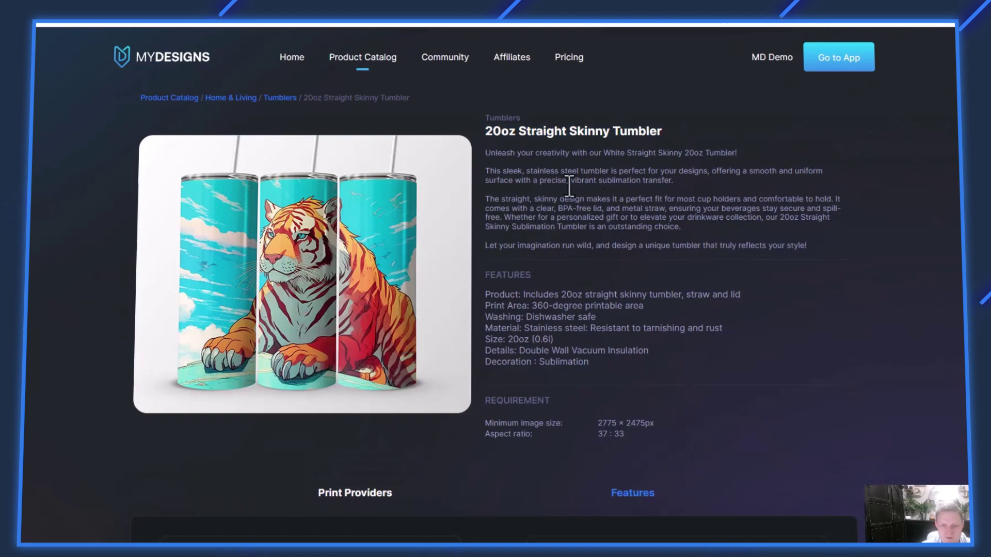
left_click(679, 181)
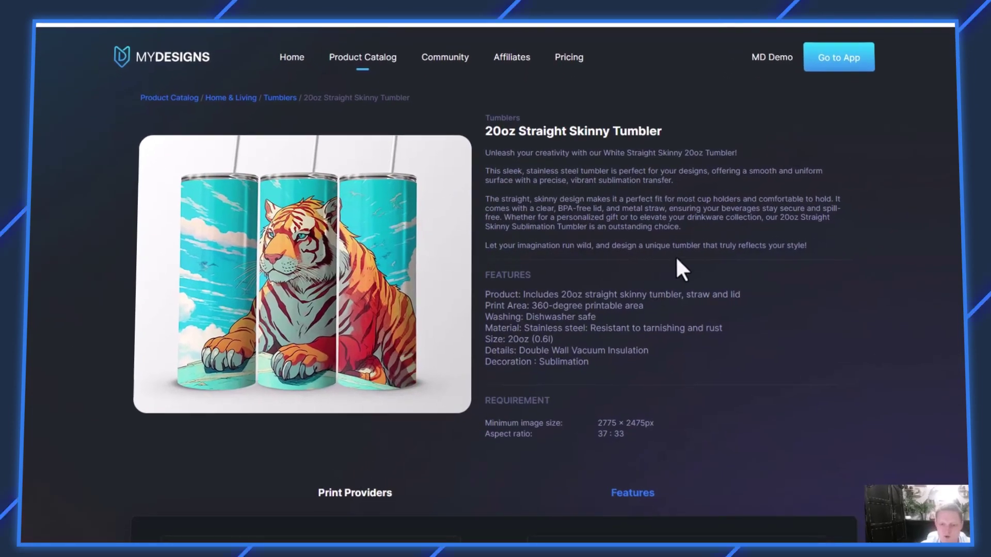
scroll(676, 258, "down", 1)
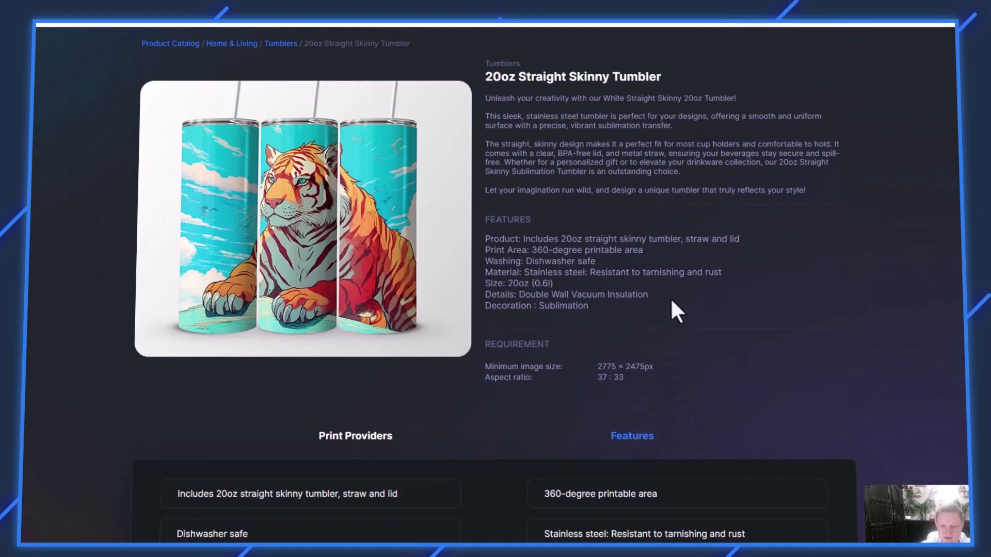
scroll(650, 325, "down", 1)
left_click(659, 325)
left_click(673, 312)
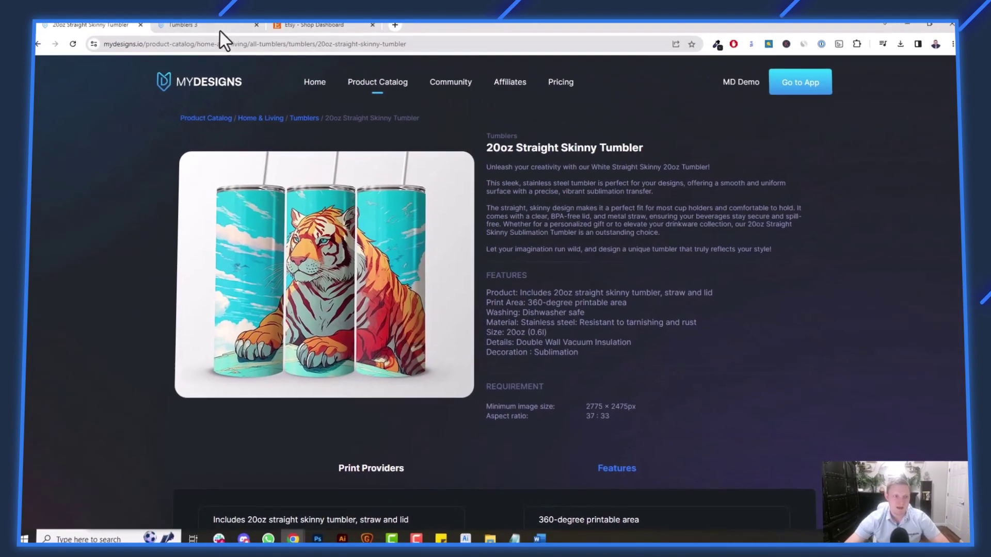
left_click(219, 28)
key("F11")
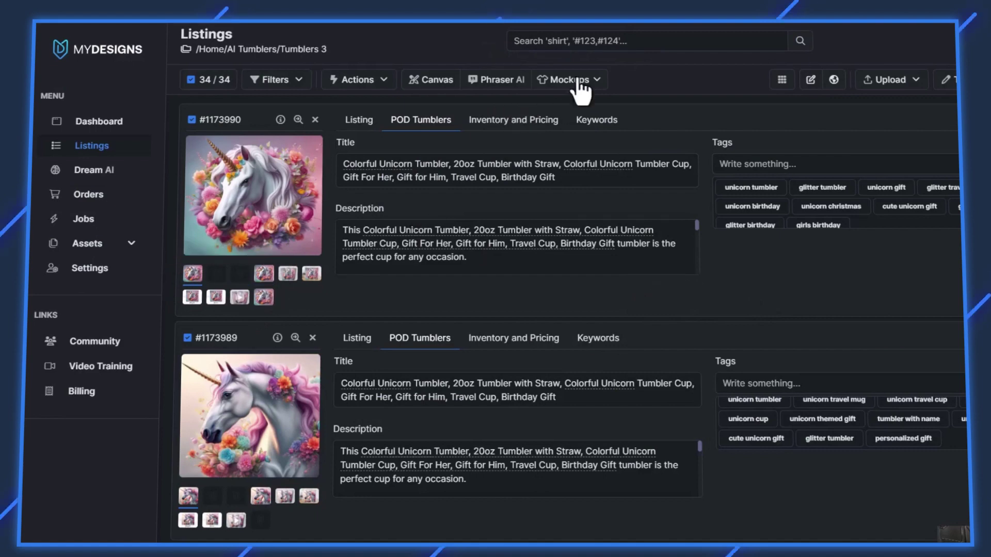
- Open Delete Files for all listings and mark the Tapered and Mockup 1–6 slots
left_click(388, 171)
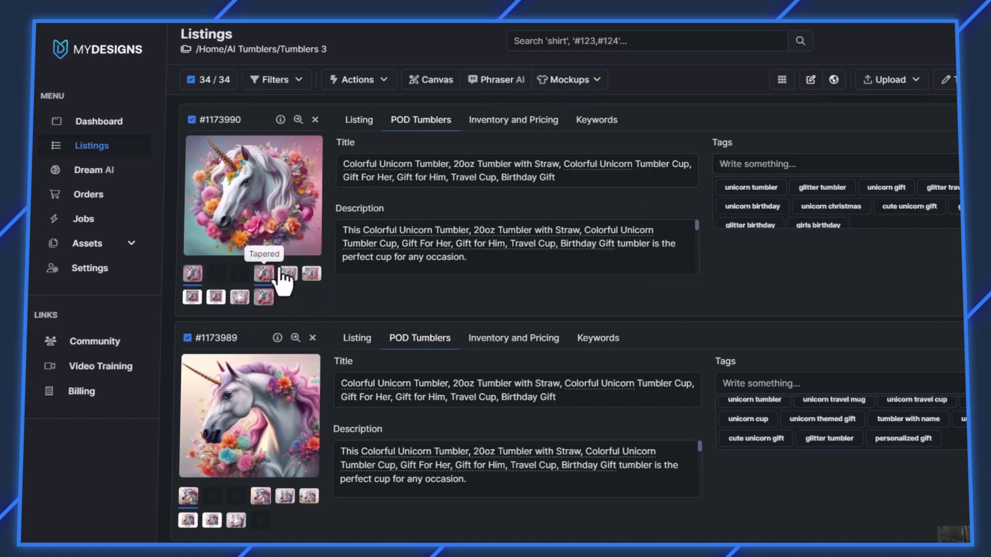
left_click(378, 82)
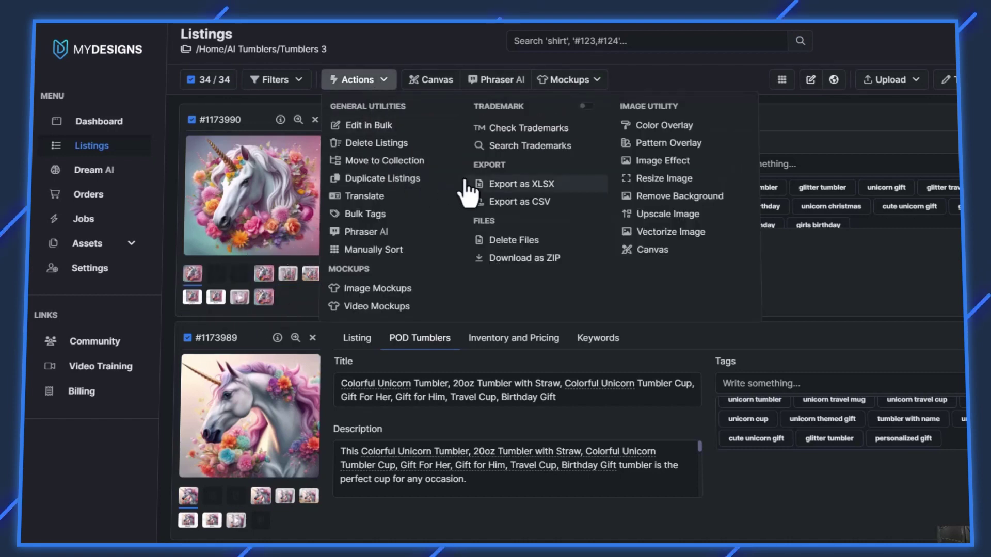
left_click(518, 239)
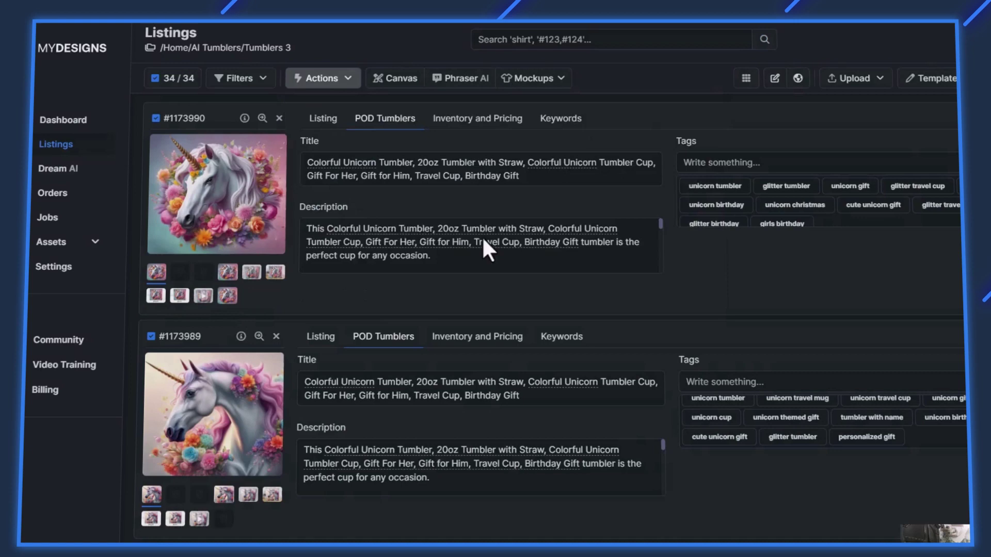
left_click(620, 147)
left_click(633, 201)
left_click(537, 203)
left_click(443, 203)
left_click(388, 204)
left_click(442, 253)
left_click(538, 255)
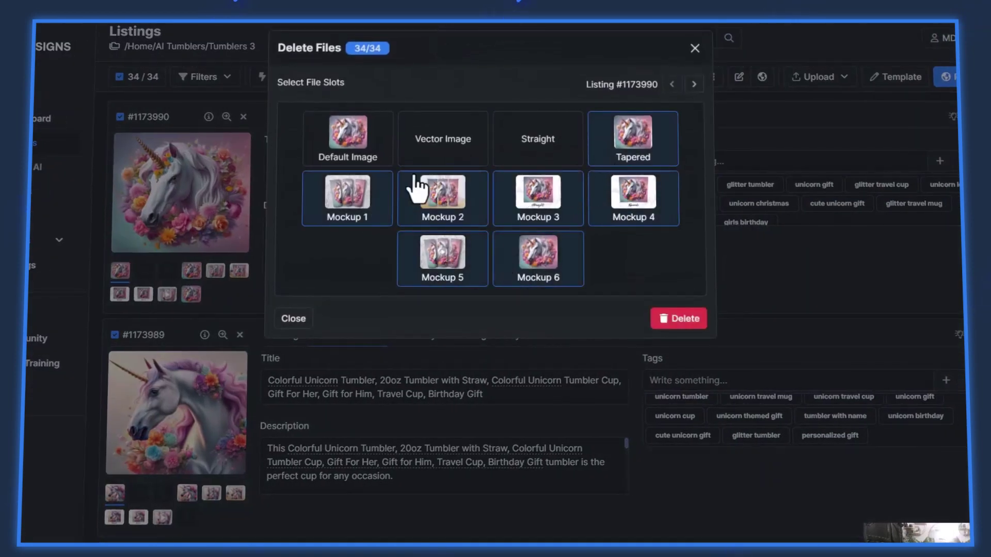
- Delete the marked files, entering 'confirm' to remove them from all 34 listings
left_click(690, 324)
left_click(482, 124)
type("confirm")
left_click(596, 152)
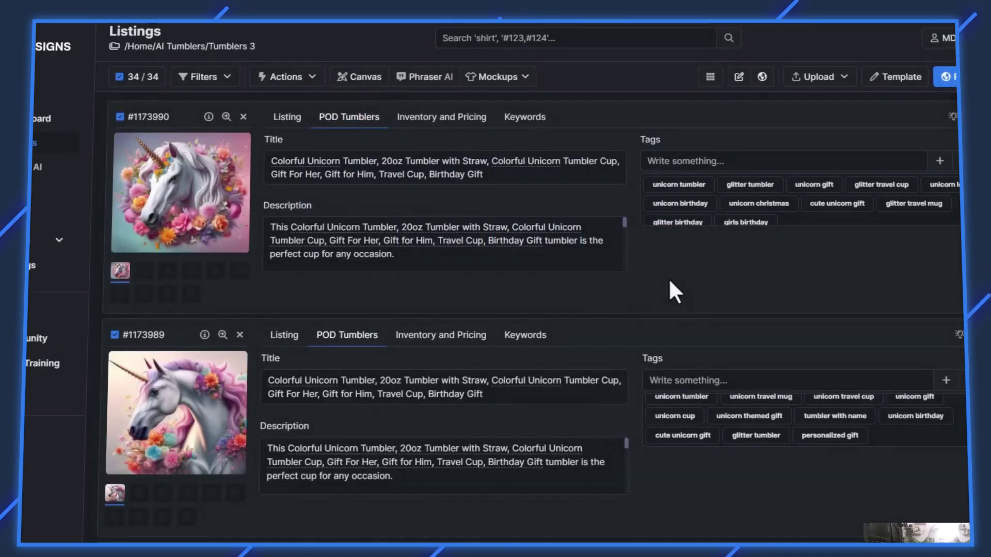
left_click(138, 76)
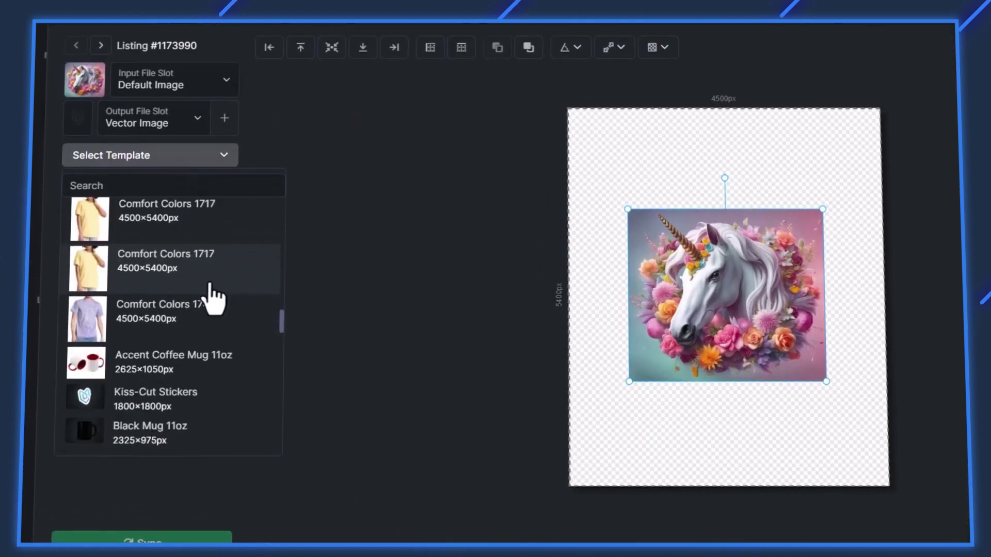
scroll(212, 297, "down", 10)
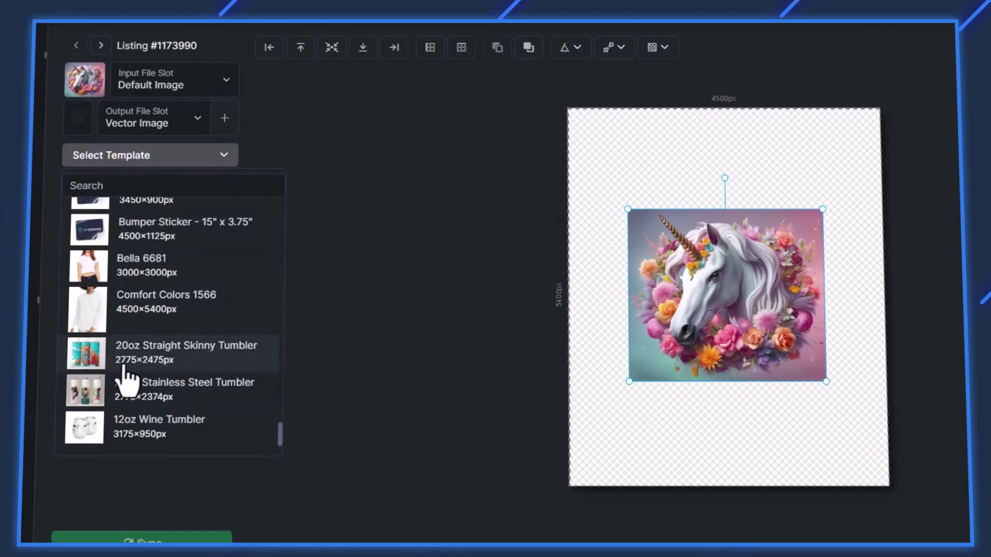
- Apply the 2775×2475 20oz Straight Skinny Tumbler canvas, fit the unicorn vertically and centre it
left_click(149, 360)
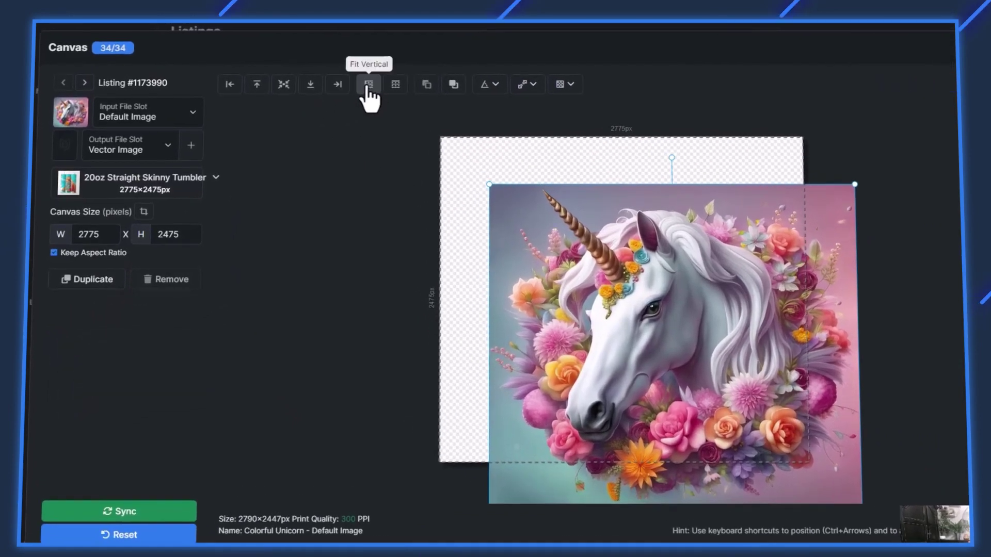
left_click(368, 84)
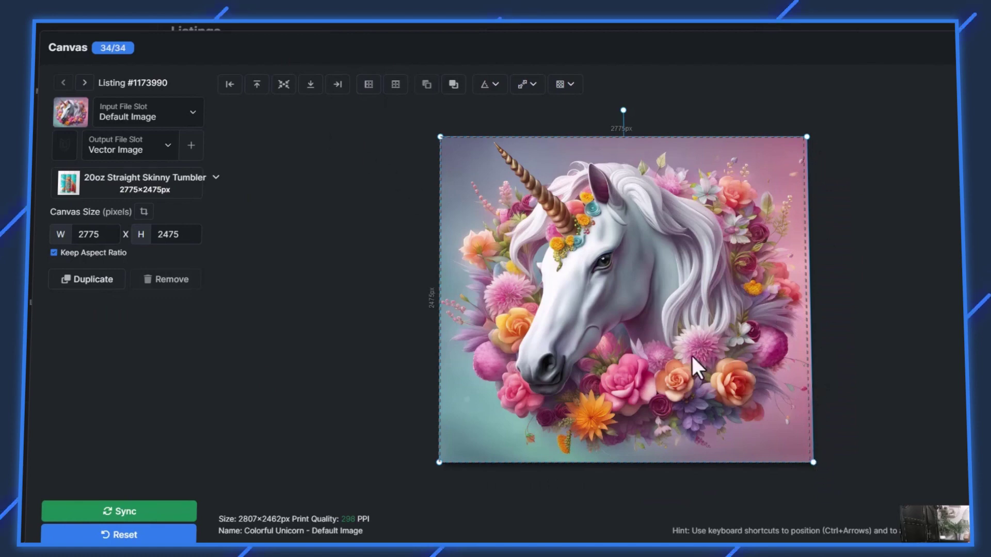
left_click(283, 84)
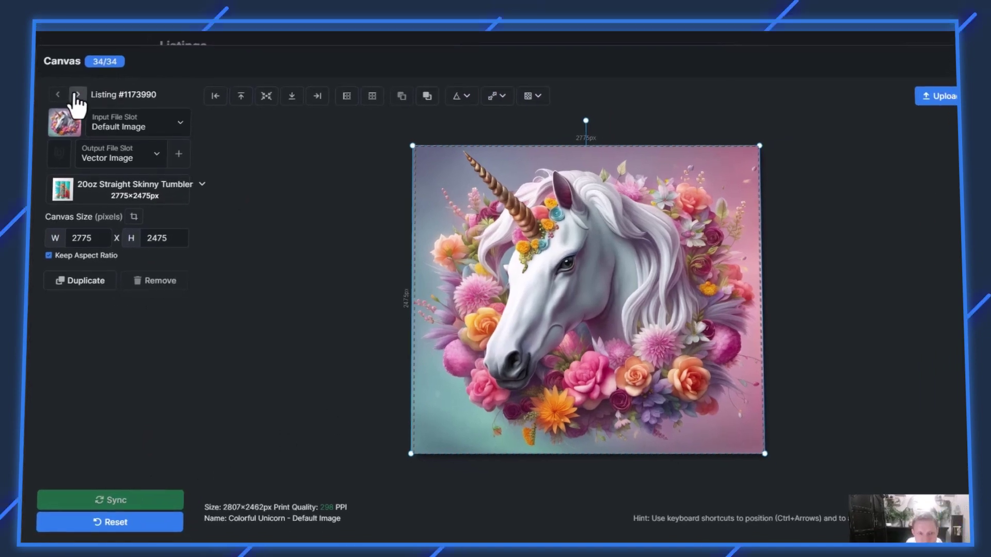
- Step through listings #1173989 to #1173981 to check the canvas on each
left_click(76, 95)
left_click(77, 95)
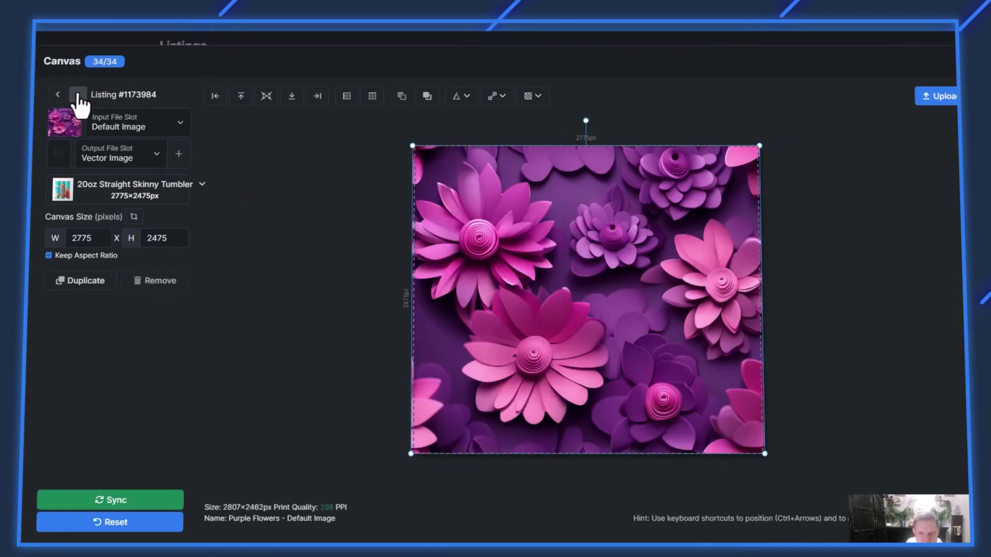
left_click(78, 95)
left_click(78, 95)
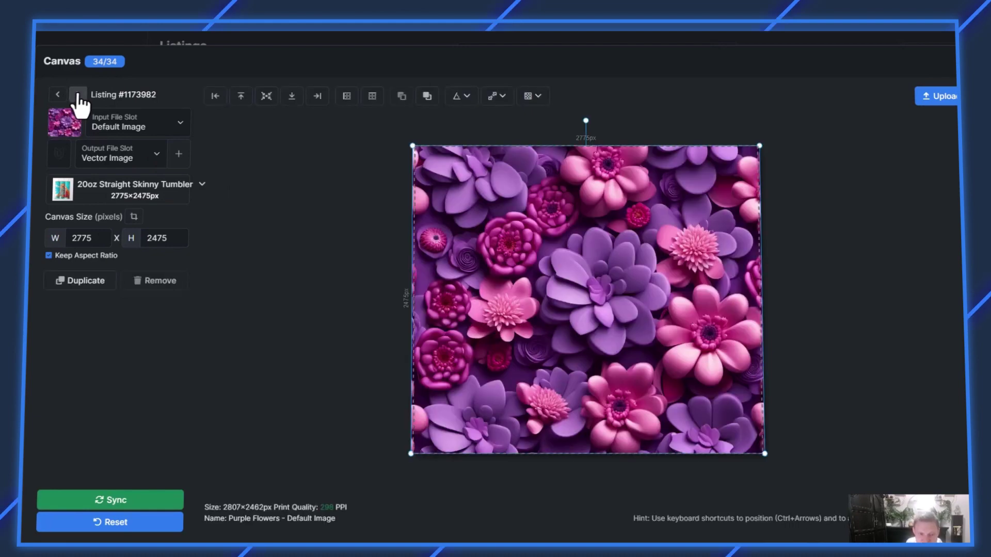
left_click(78, 95)
- Sync the canvas to every listing's Default Image slot, overwriting all existing files
left_click(123, 154)
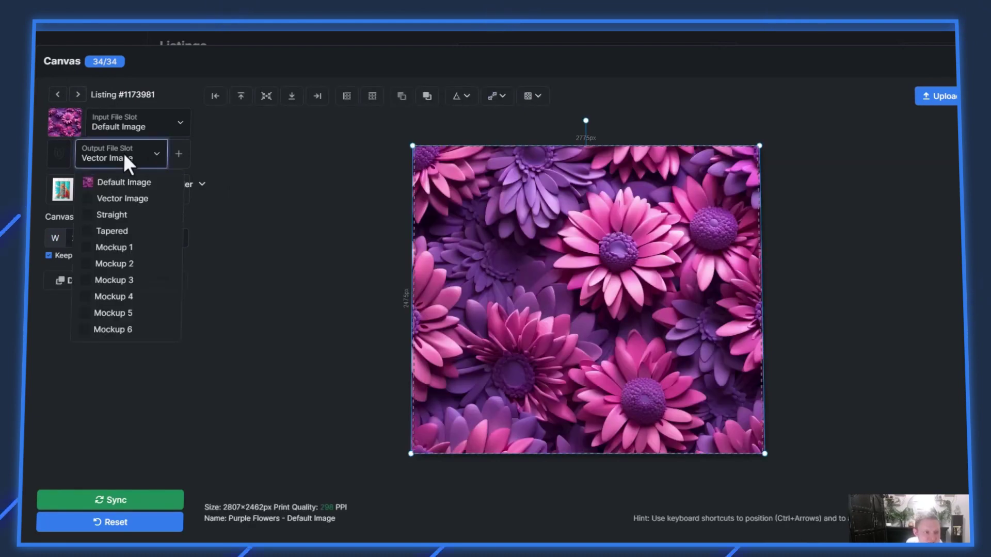
left_click(124, 183)
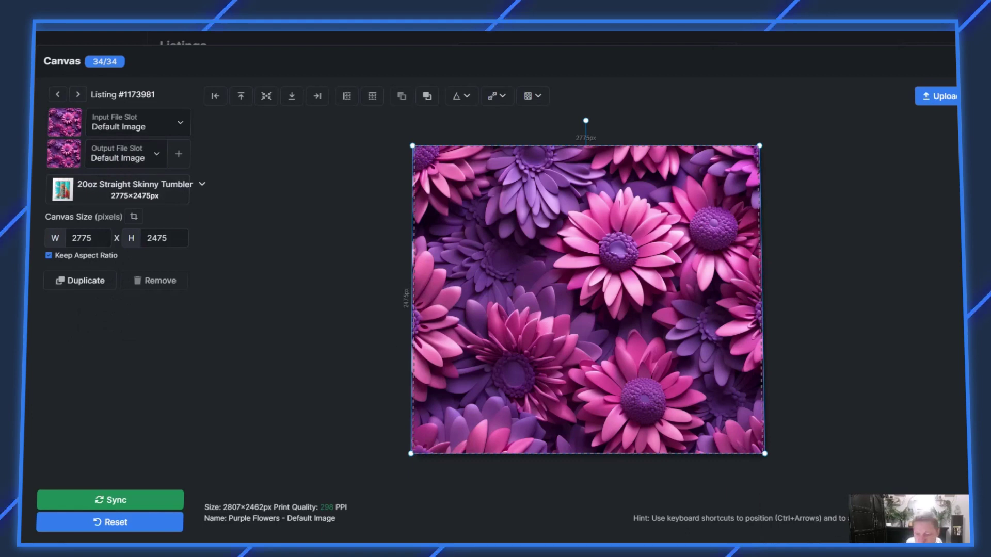
key("ctrl+s")
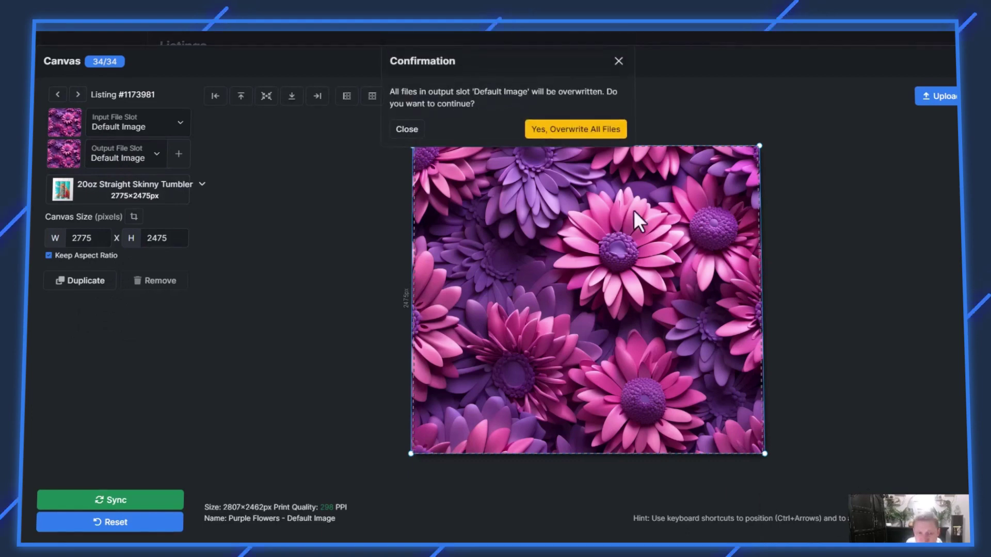
left_click(566, 135)
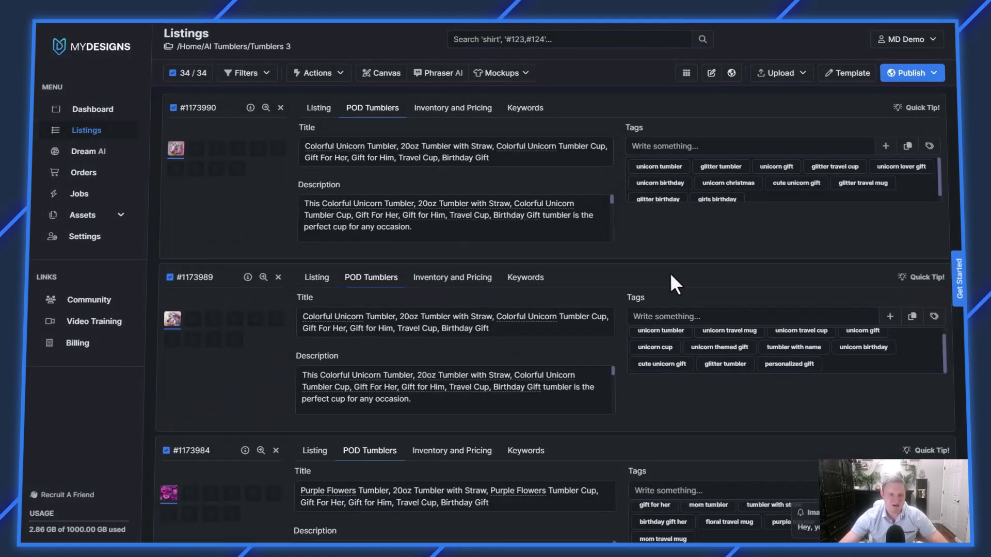
- Check a listing image's file details, confirming 2775×2475 px at 300 PPI
left_click(484, 235)
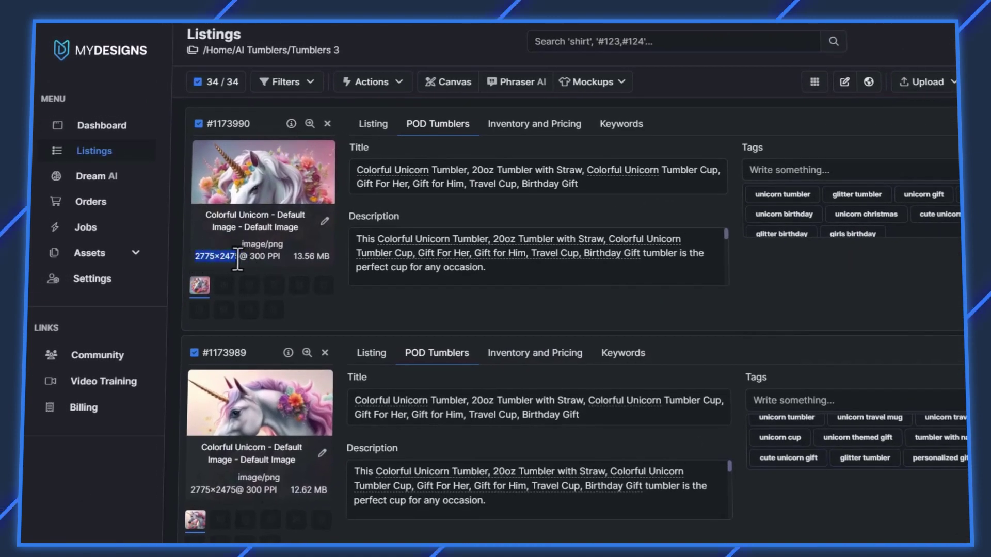
left_click(291, 124)
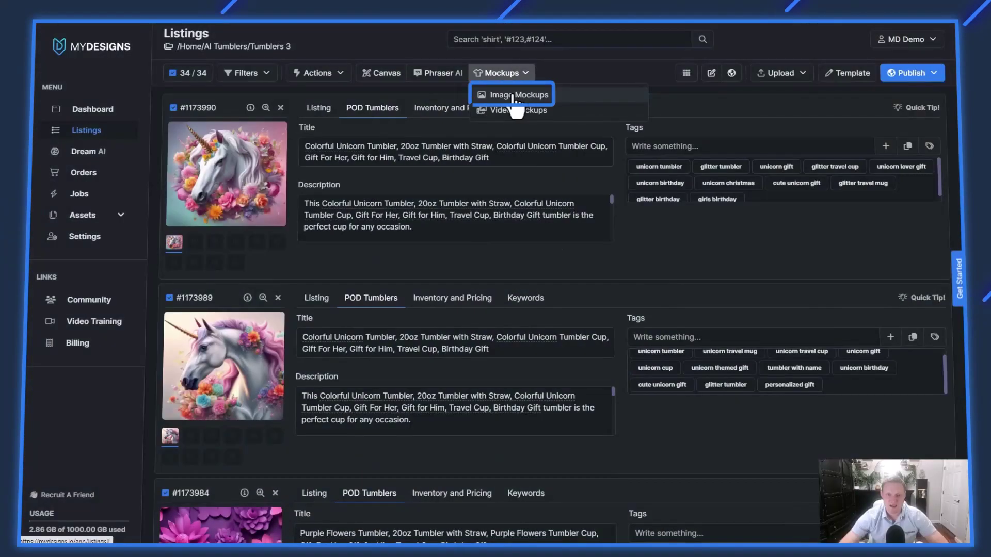
- Open image mockups in Drinkware and set the first skinny tumbler to 20oz Straight Skinny Tumbler
left_click(513, 95)
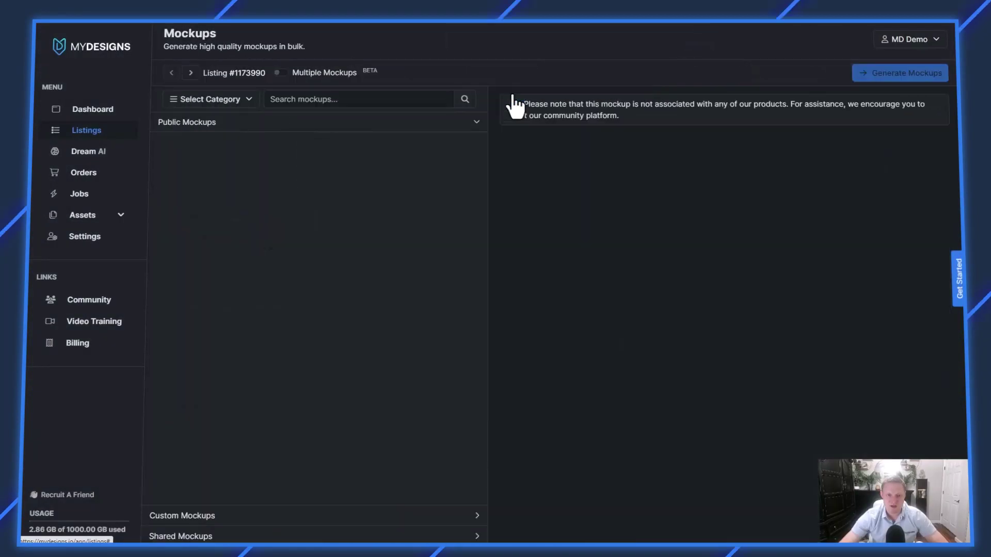
left_click(221, 101)
left_click(201, 181)
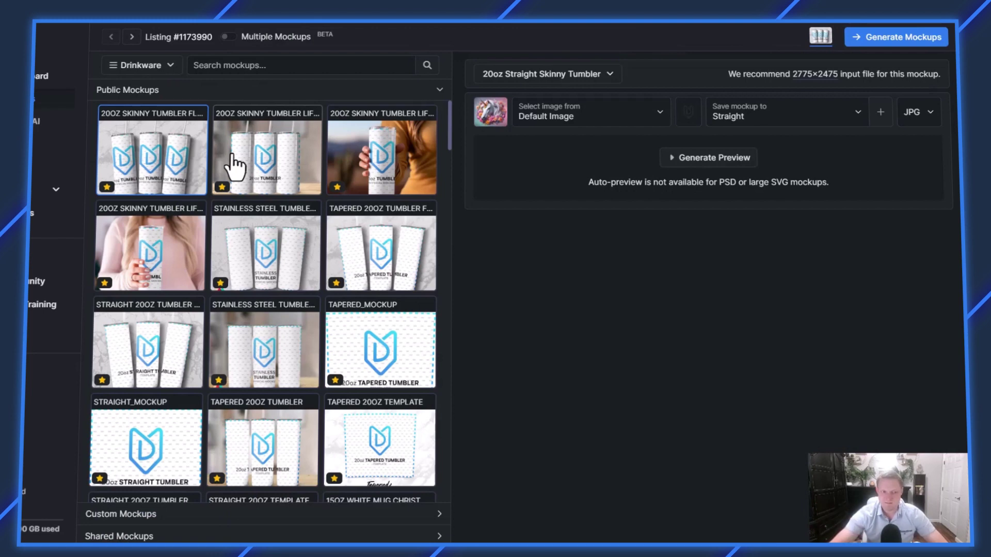
left_click(292, 165)
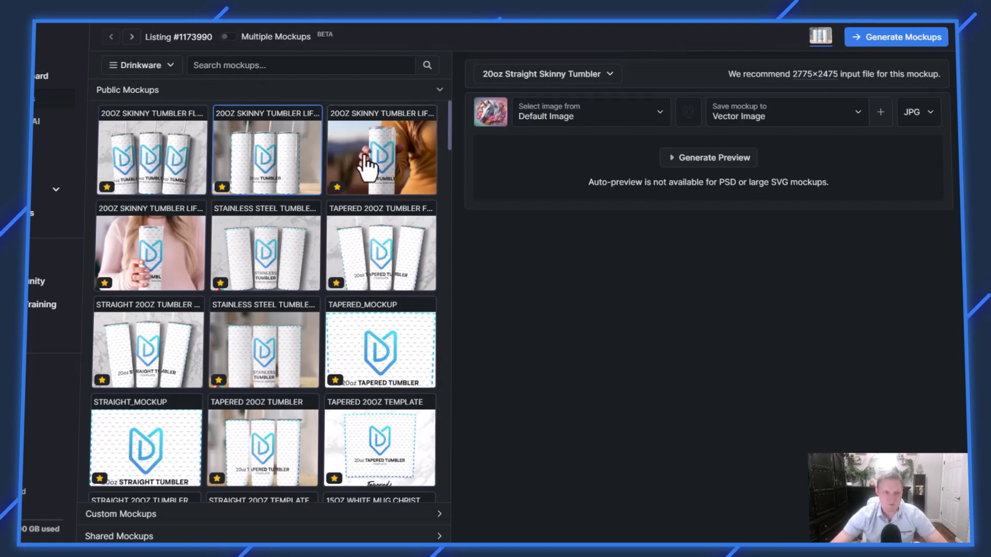
left_click(167, 153)
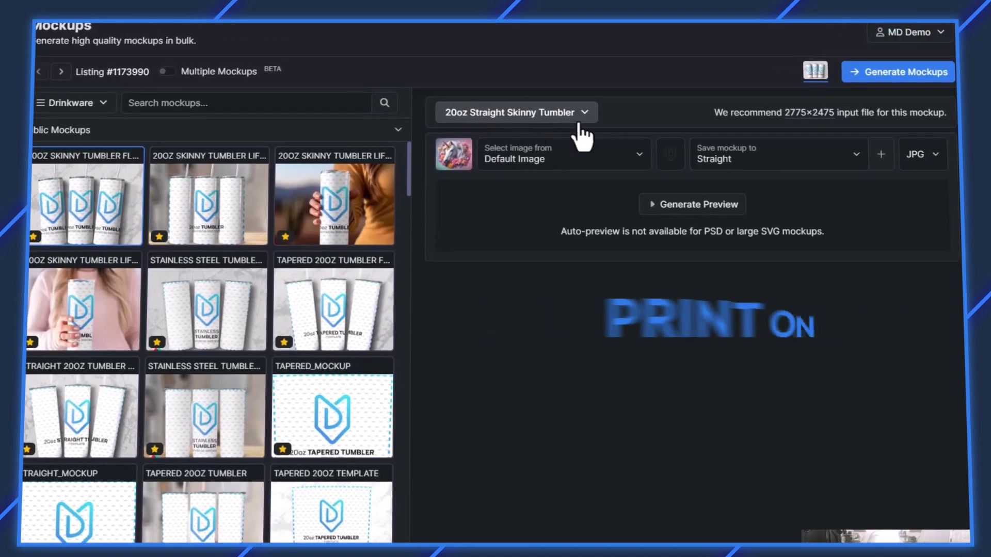
left_click(593, 78)
left_click(539, 139)
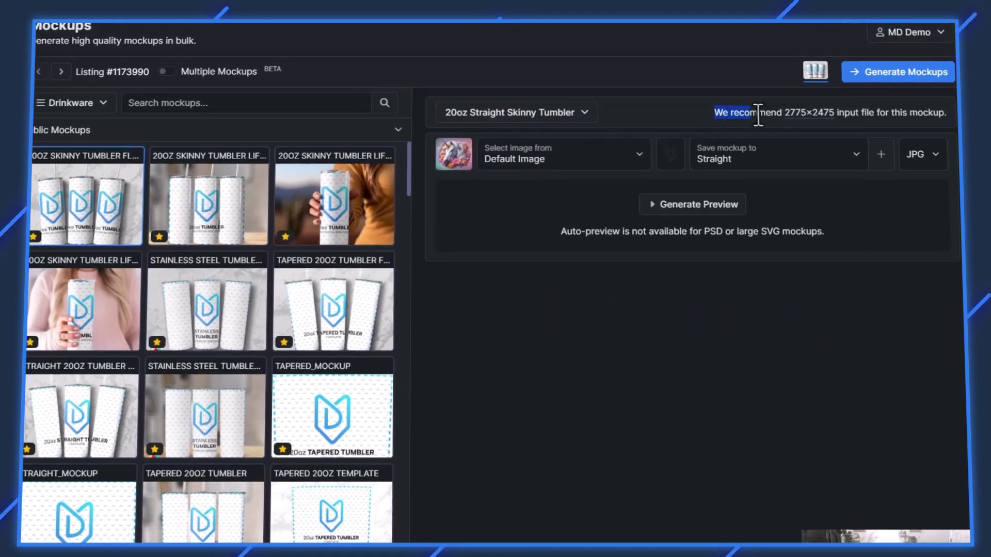
- Highlight the recommended 2775×2475 input size note
left_click_drag(769, 114, 918, 120)
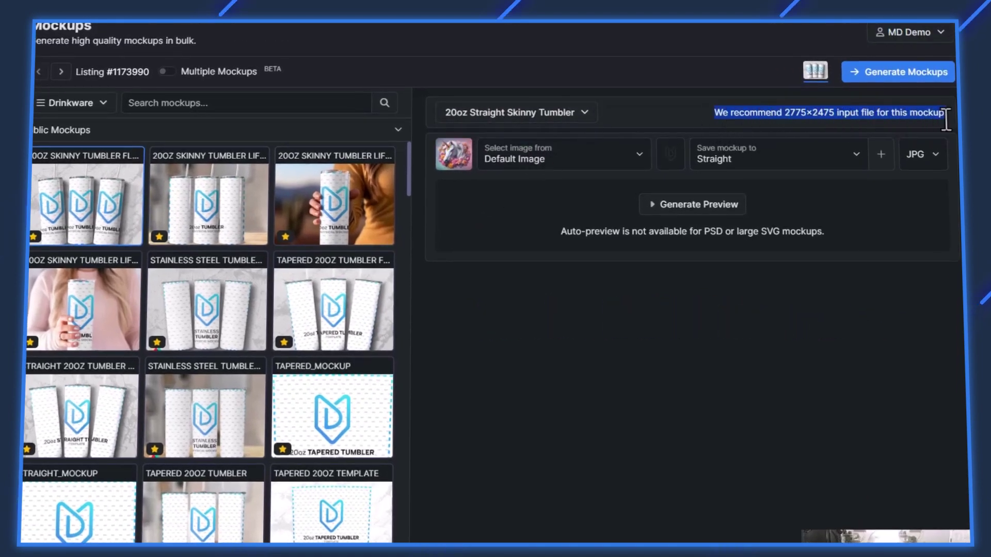
left_click(916, 129)
left_click_drag(786, 113, 807, 113)
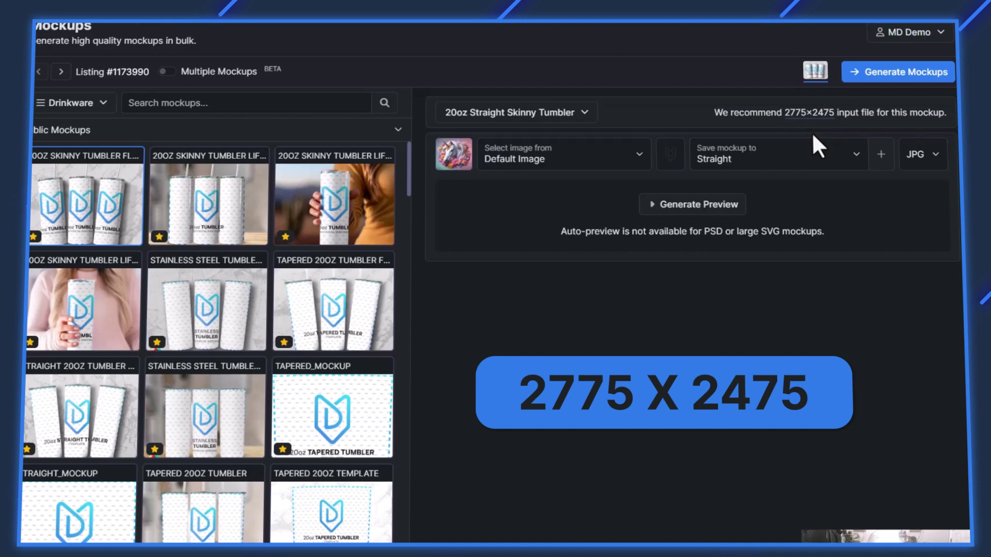
left_click_drag(833, 112, 785, 113)
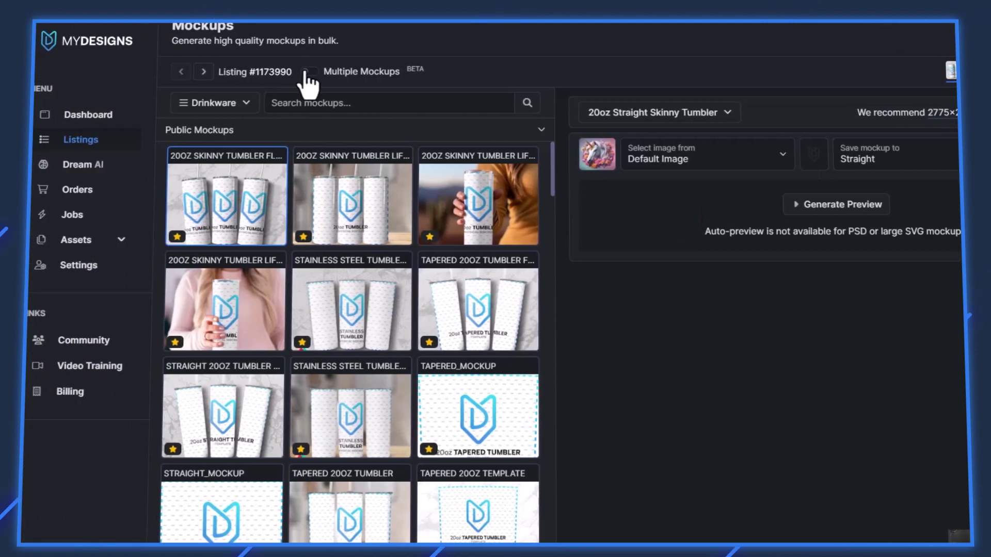
- Enable multiple mockup selection and add the second and third skinny tumbler mockups
left_click(165, 71)
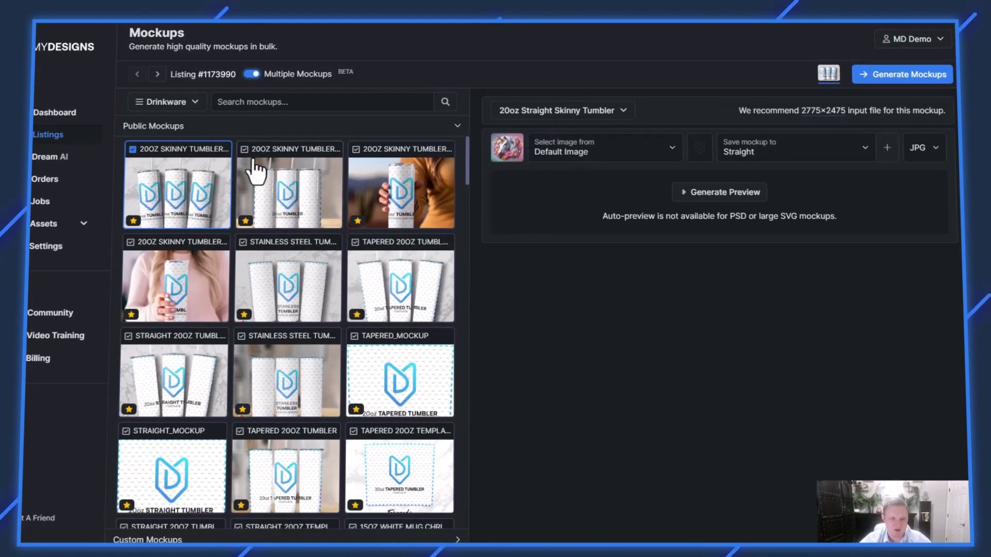
left_click(244, 150)
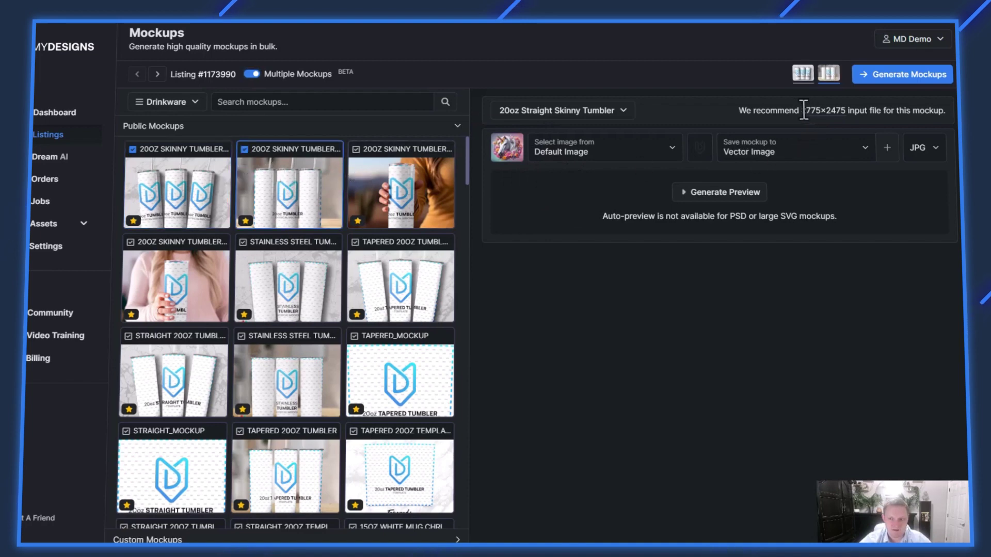
left_click(356, 157)
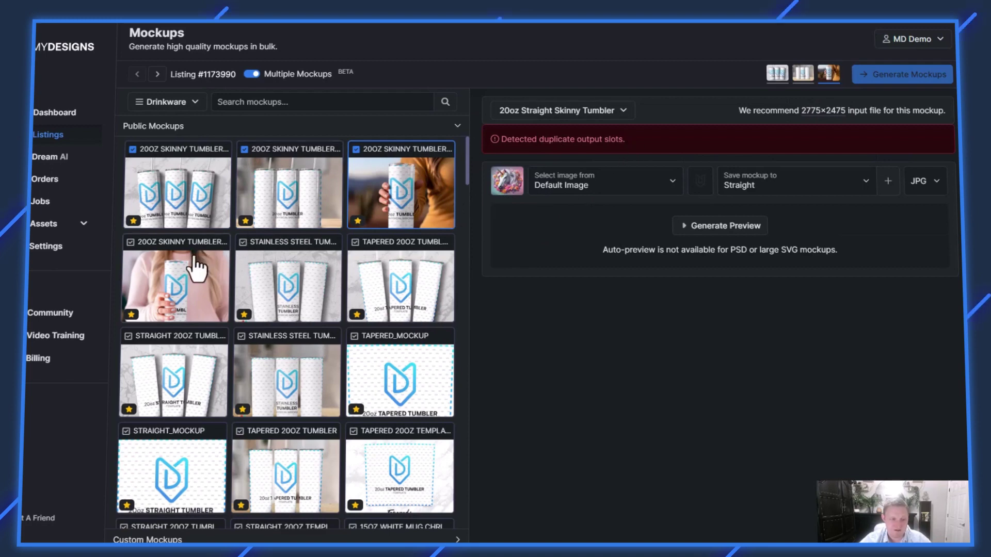
- Set the mockups' save slots, sending the second to Mockup 2 and third to Mockup 3
left_click(166, 191)
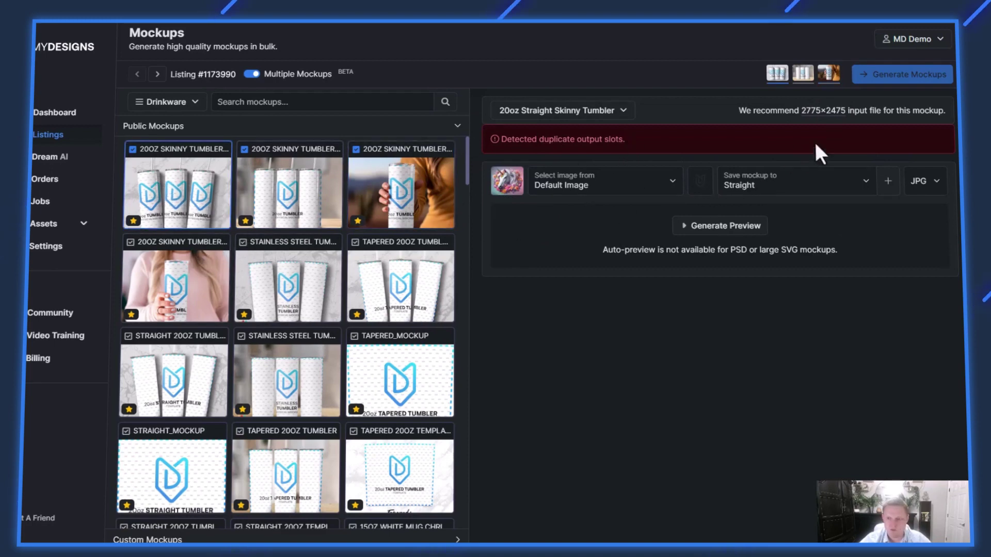
left_click(757, 198)
left_click(763, 225)
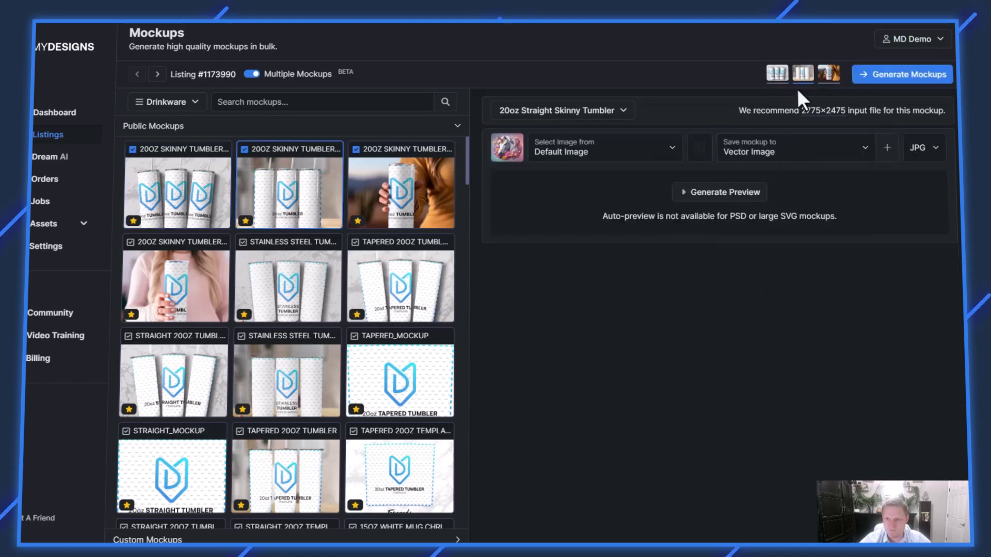
left_click(789, 149)
left_click(767, 257)
left_click(828, 73)
left_click(766, 147)
left_click(771, 272)
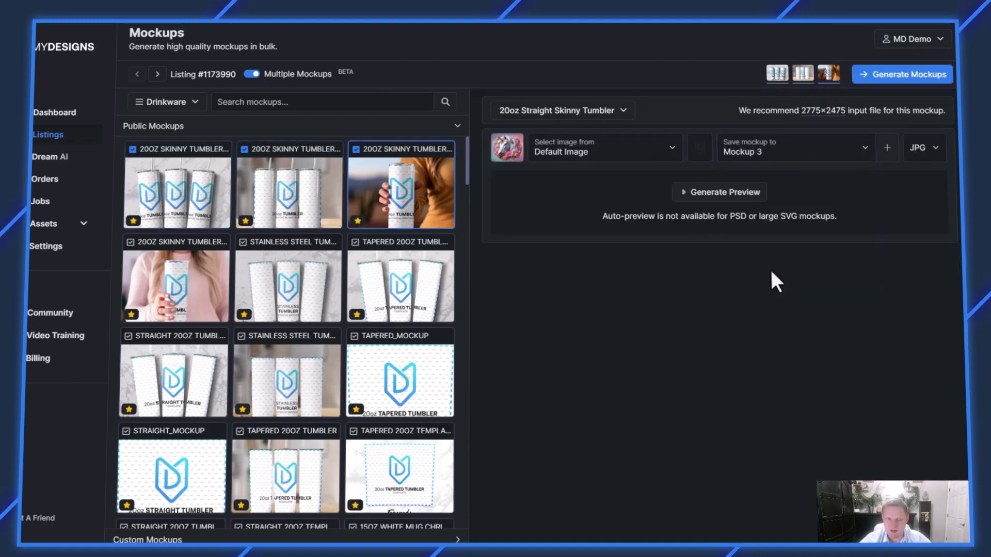
- Add the fourth hand-held tumbler mockup saving to Mockup 4, comparing the Stainless Steel Tumbler mockup
left_click(132, 243)
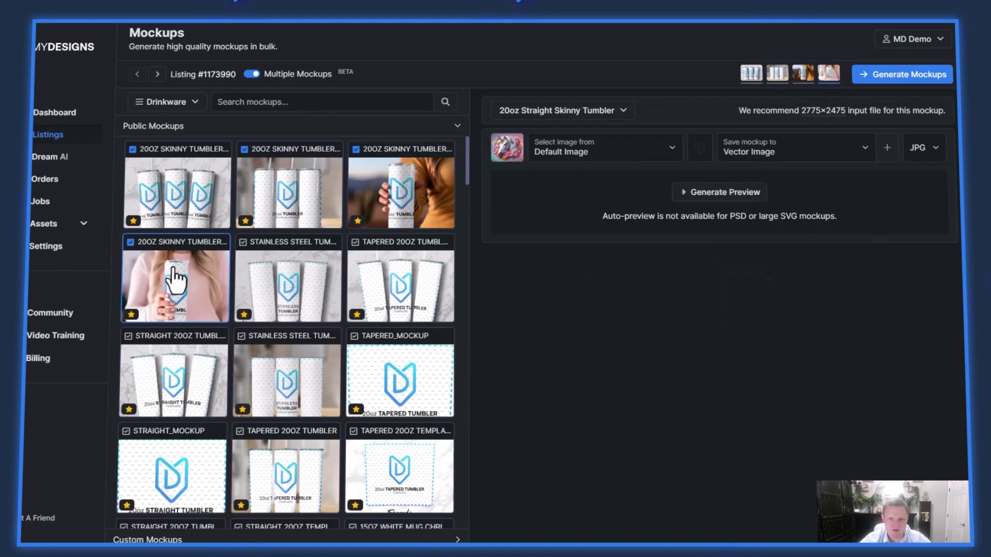
left_click(757, 156)
left_click(757, 290)
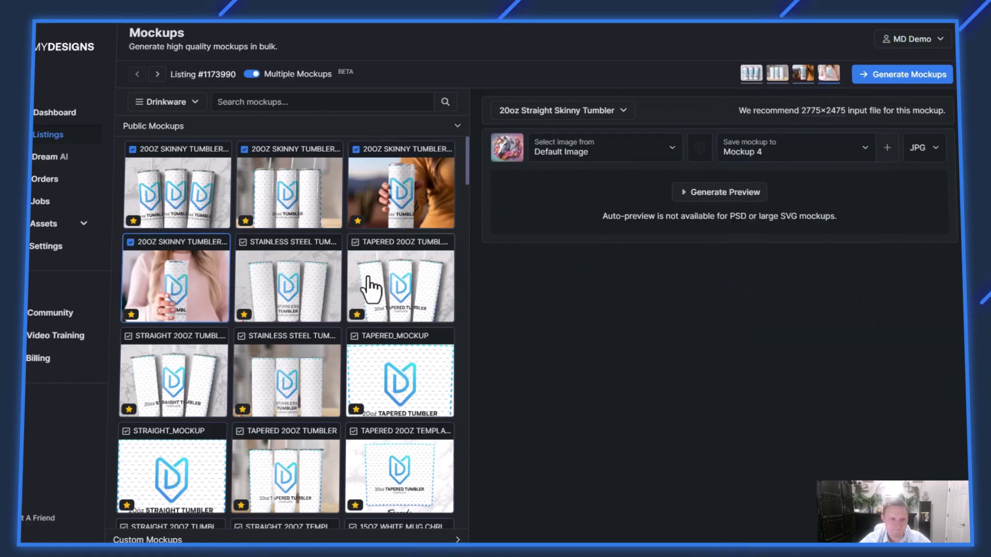
left_click(285, 285)
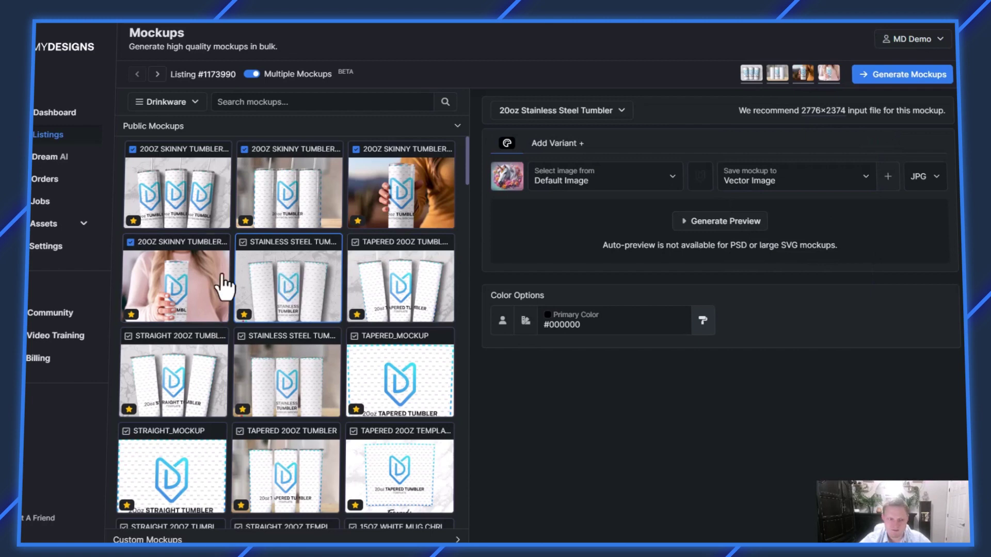
left_click(201, 287)
left_click(276, 292)
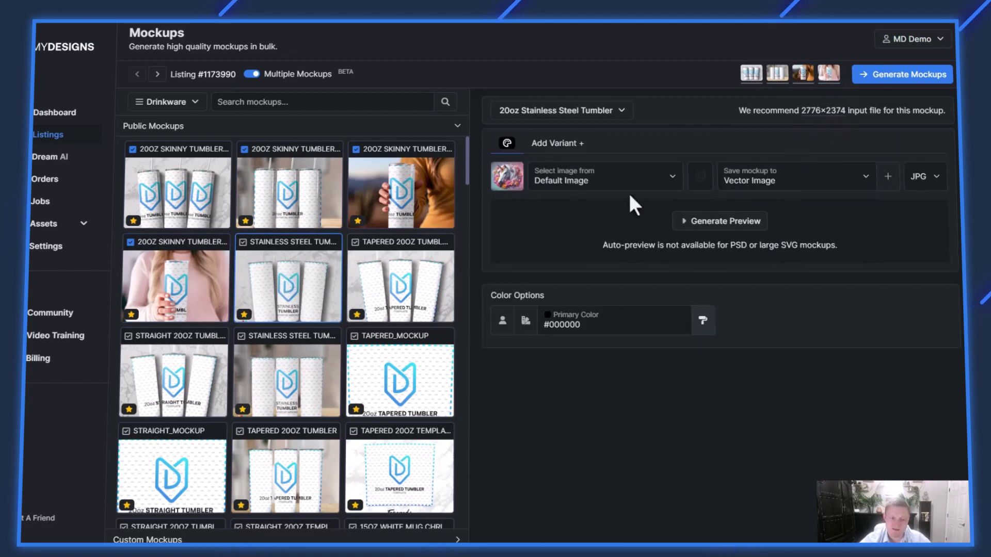
left_click(191, 287)
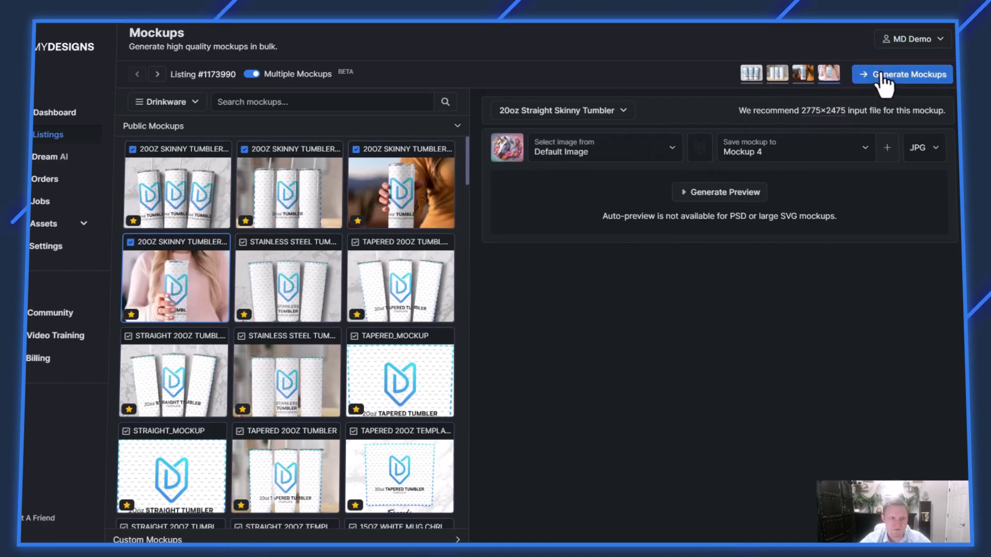
- Generate the four selected tumbler mockups and confirm in the Confirmation dialog
left_click(883, 78)
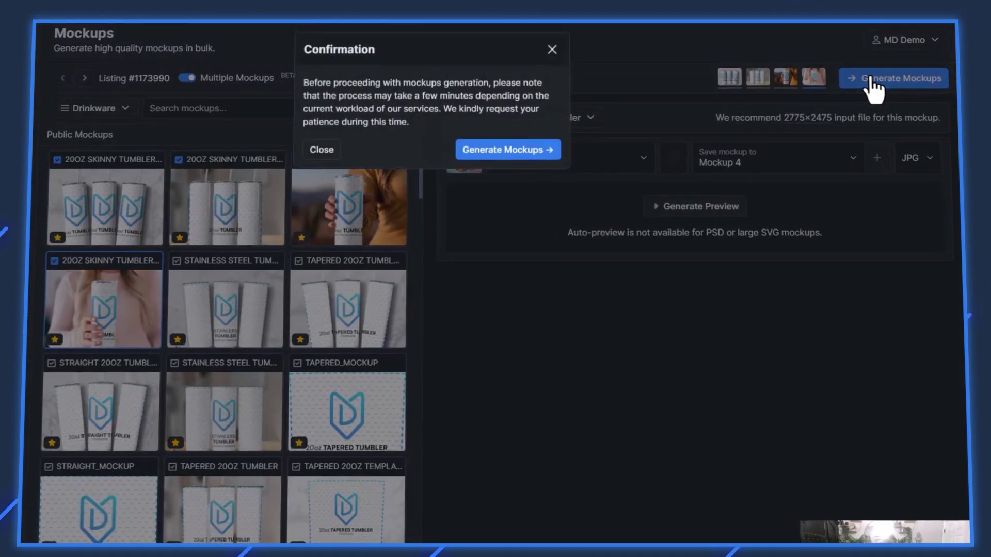
left_click(509, 150)
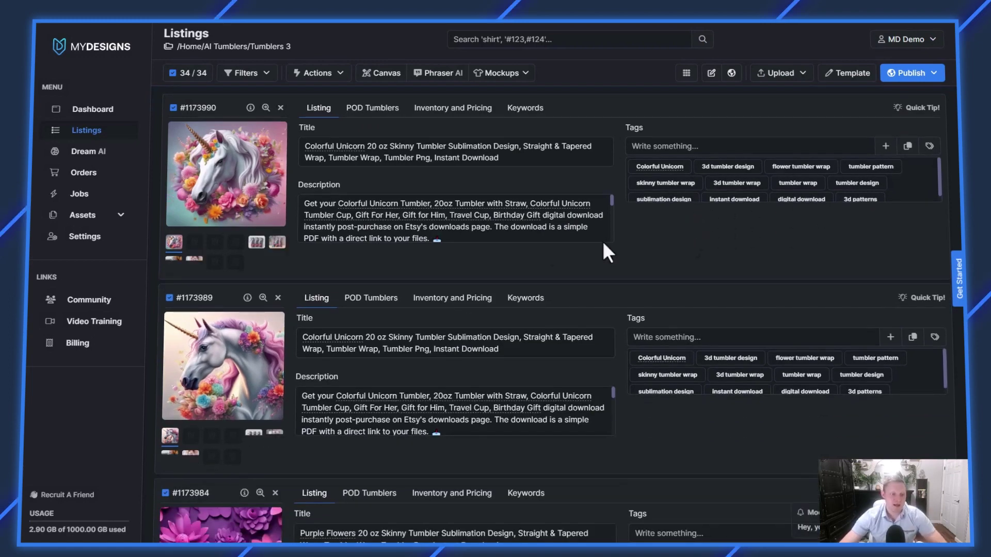
- Switch to the card grid and preview the three-tumbler, tumbler-on-wood and hand-held mockups across listings
left_click(686, 73)
left_click(301, 295)
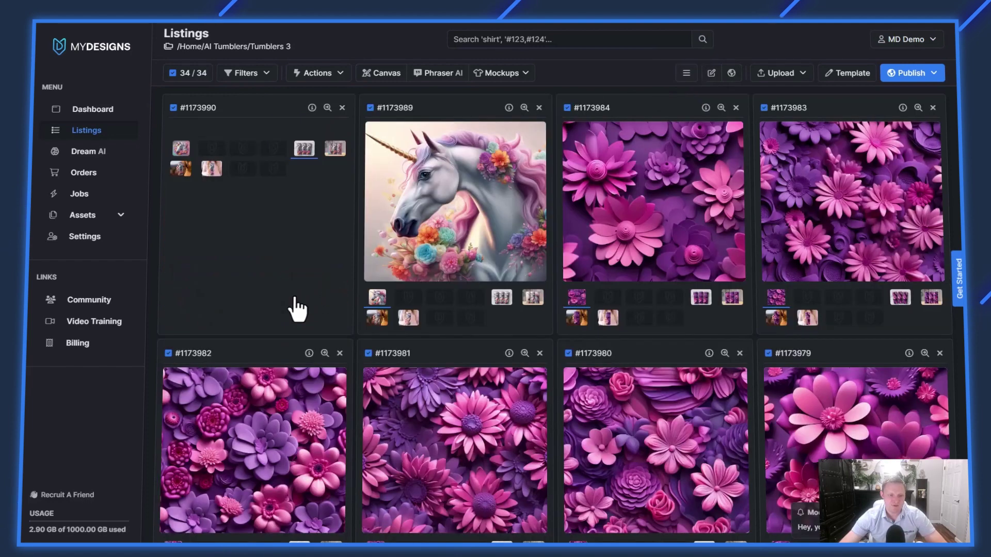
left_click(302, 272, "shift")
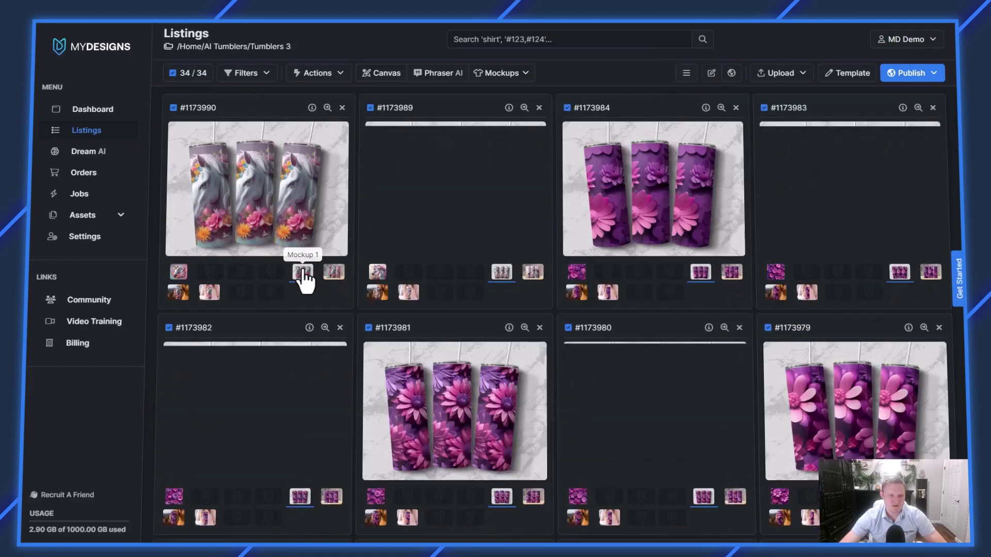
scroll(859, 194, "down", 5)
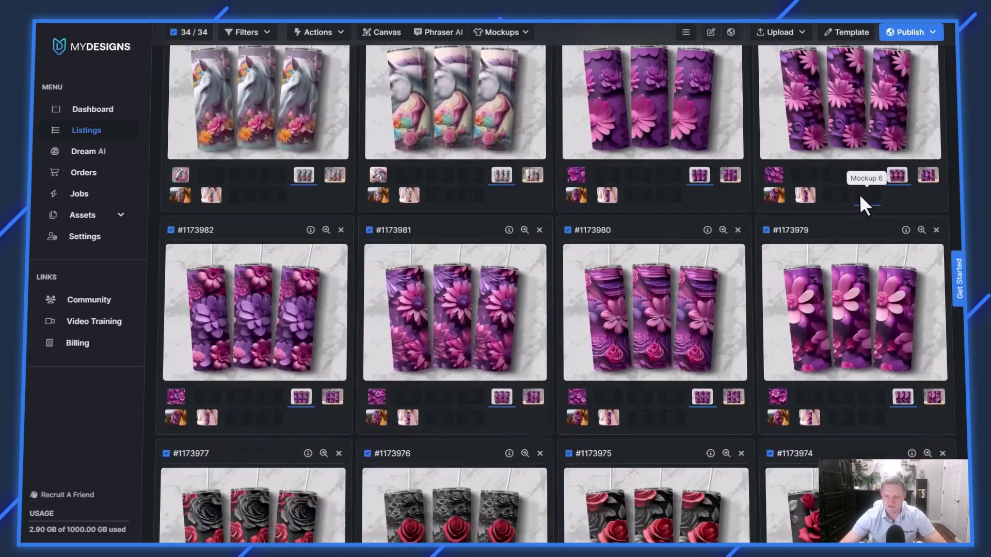
scroll(859, 194, "down", 10)
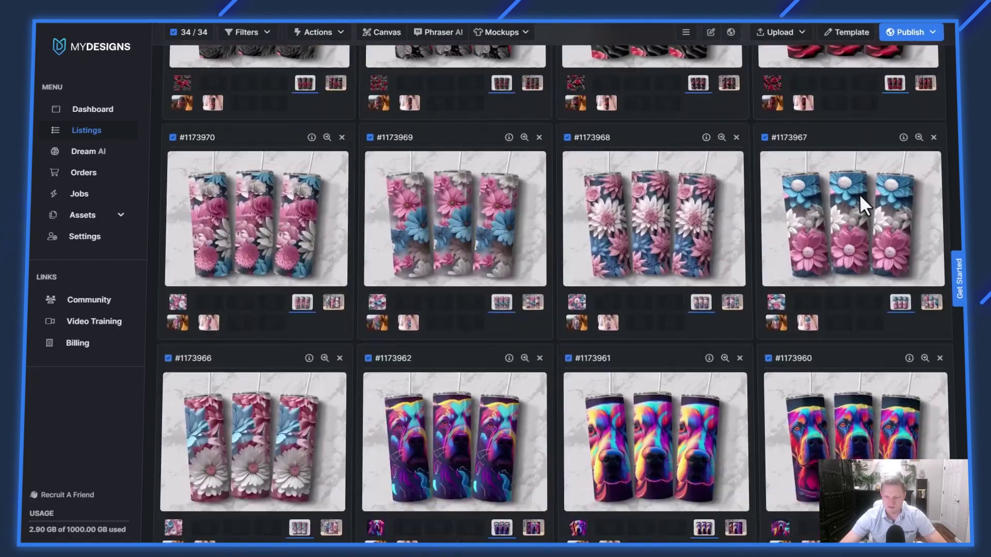
scroll(859, 194, "down", 3)
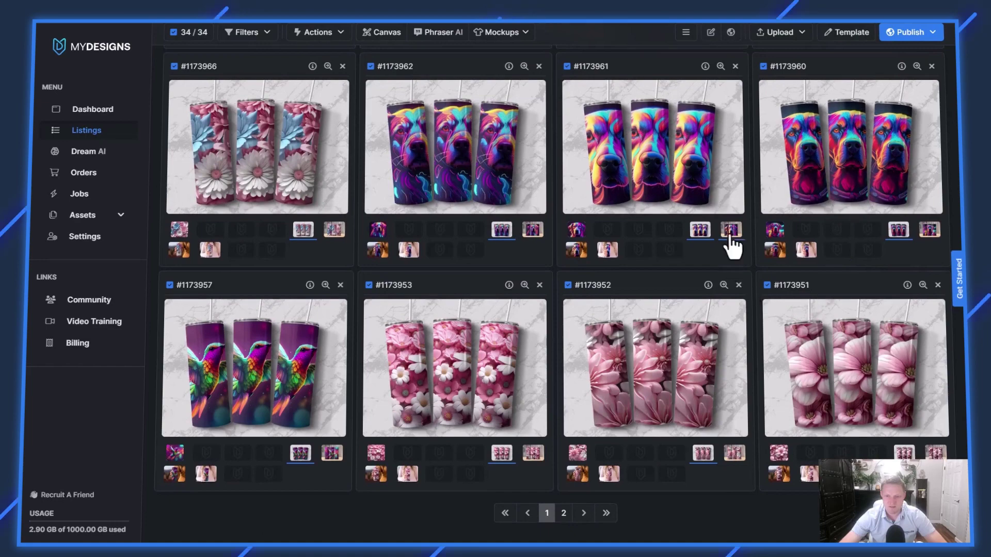
left_click(732, 231)
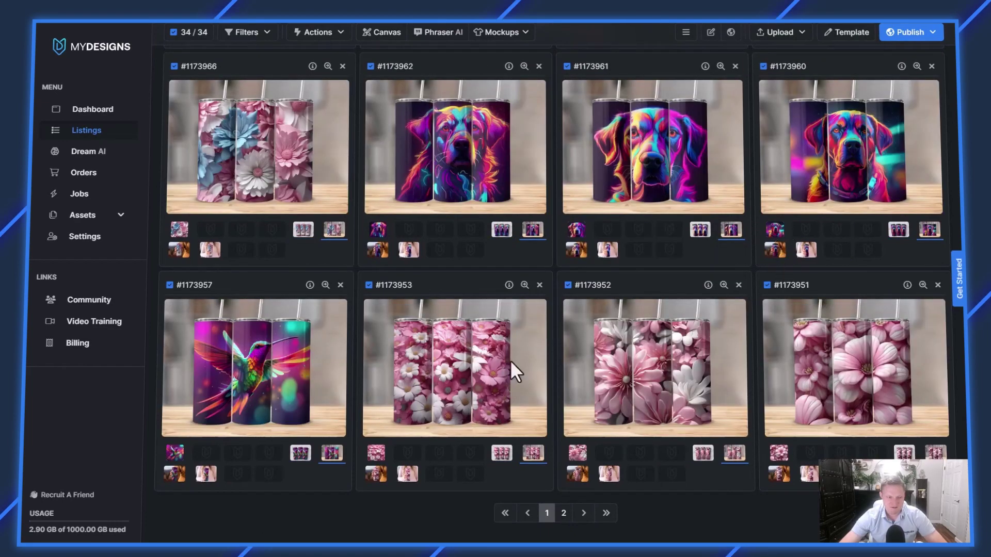
left_click(572, 255)
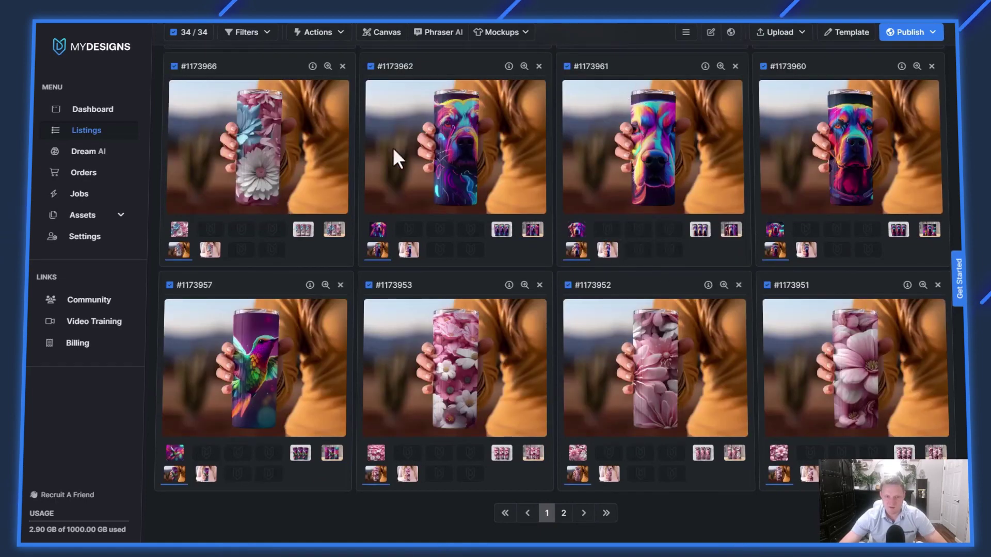
- Preview the woman-holding-tumbler mockup, then settle on the tumbler-on-wood mockup for every card
scroll(788, 274, "up", 10)
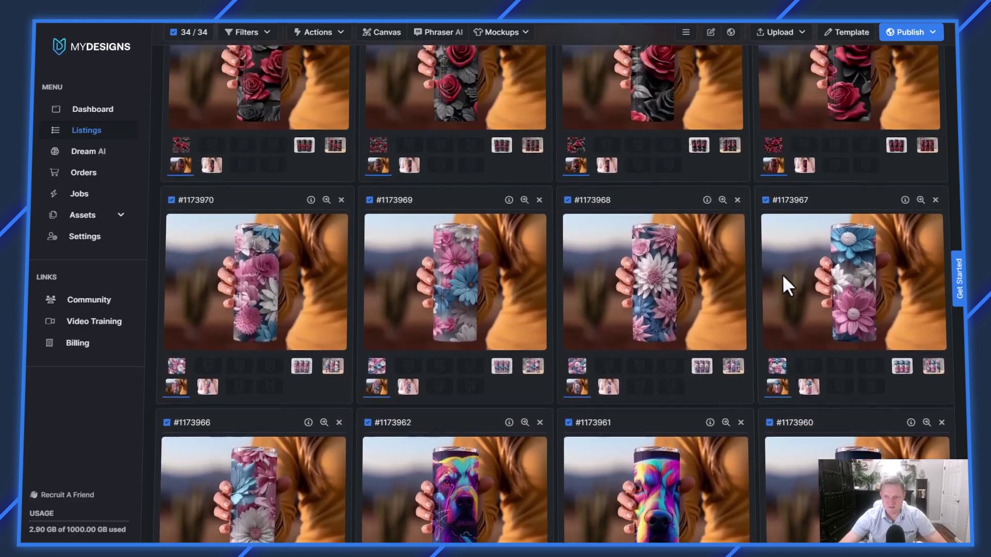
scroll(782, 275, "up", 5)
scroll(748, 281, "down", 15)
scroll(652, 336, "up", 10)
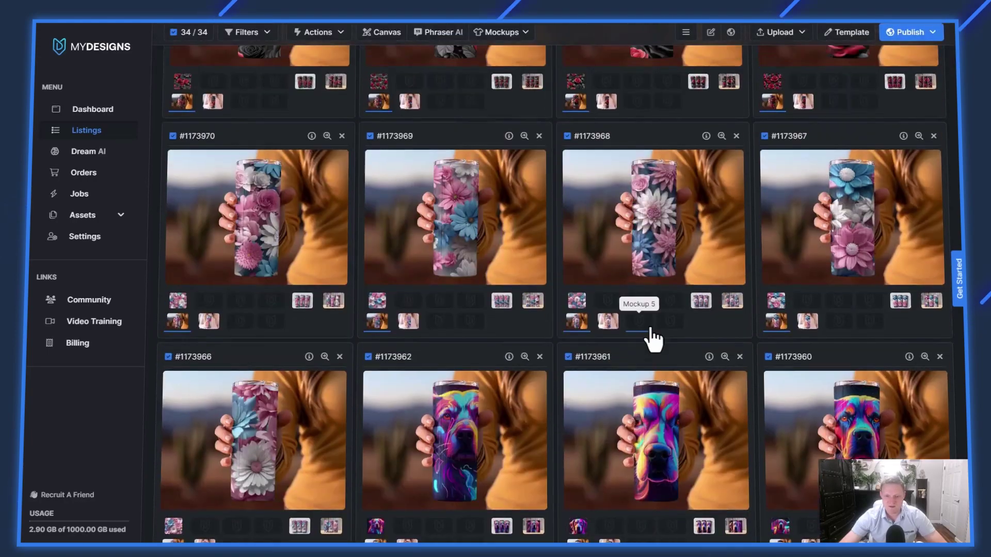
scroll(656, 323, "up", 1)
left_click(606, 292)
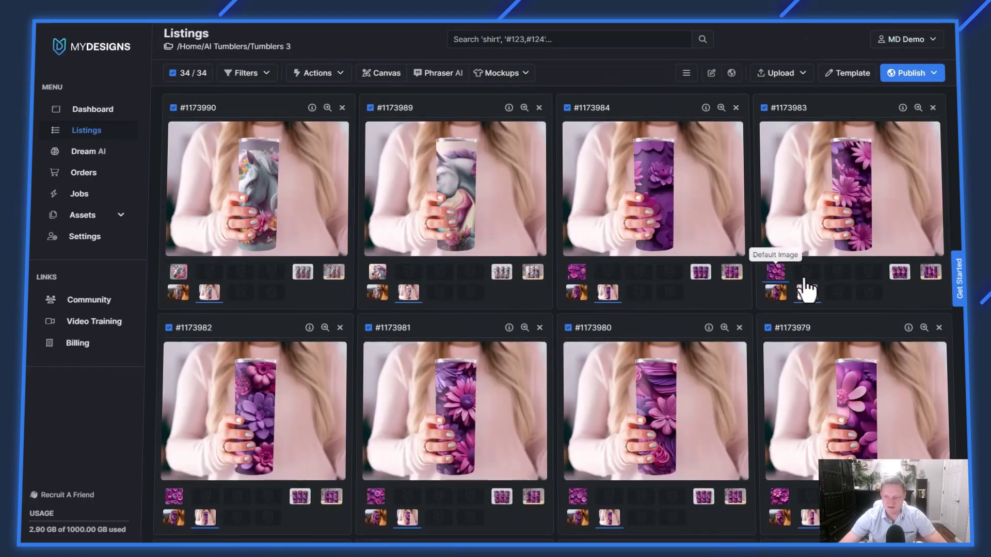
left_click(898, 274)
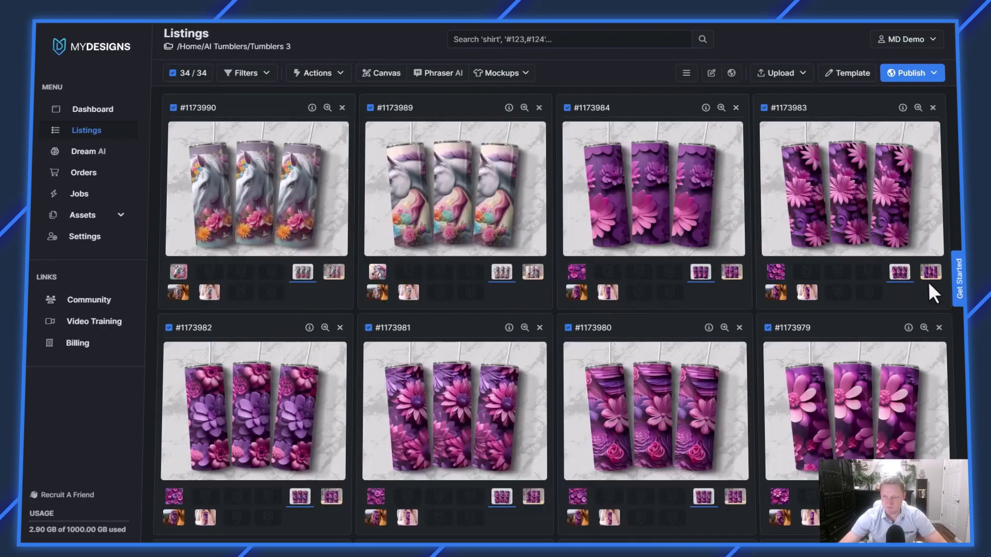
left_click(930, 273)
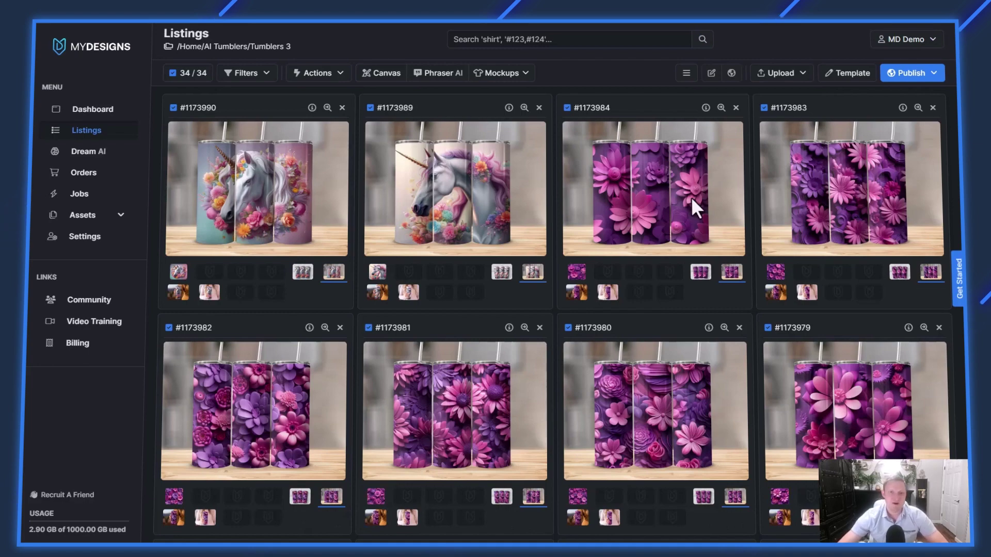
- Switch back to the detailed list view and show the listing's POD Tumblers title, description and tags
left_click(686, 74)
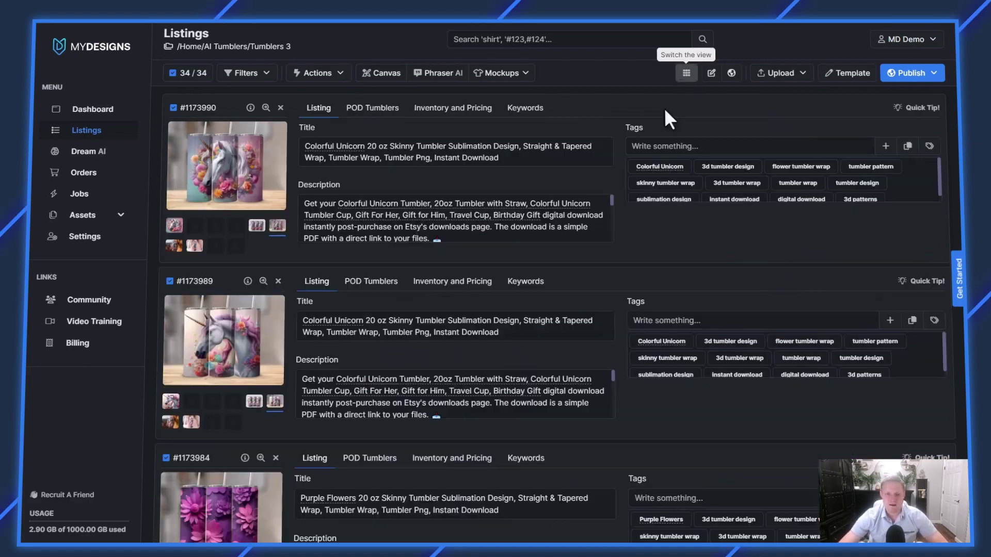
left_click(356, 109)
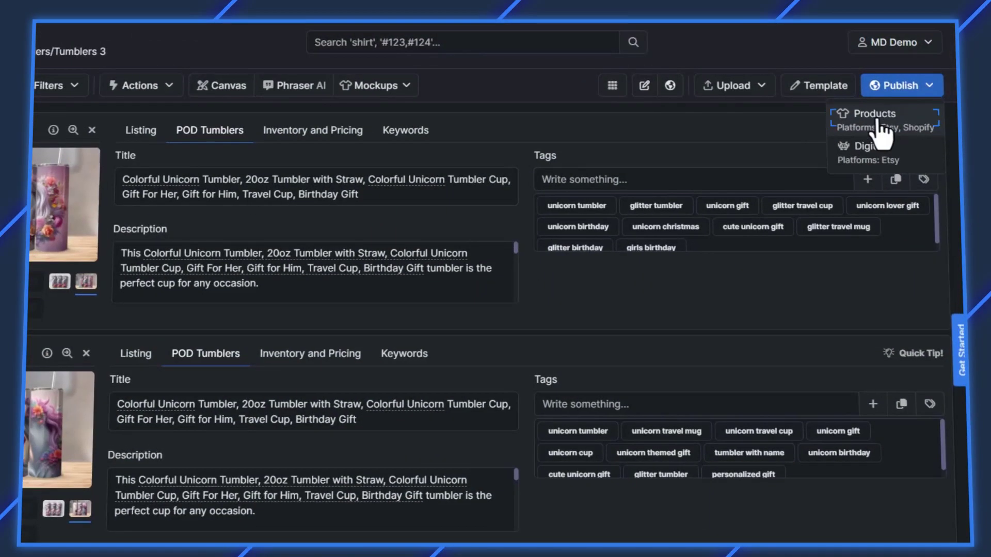
- Start publishing the listings as products to the MDSVGShop store
left_click(876, 123)
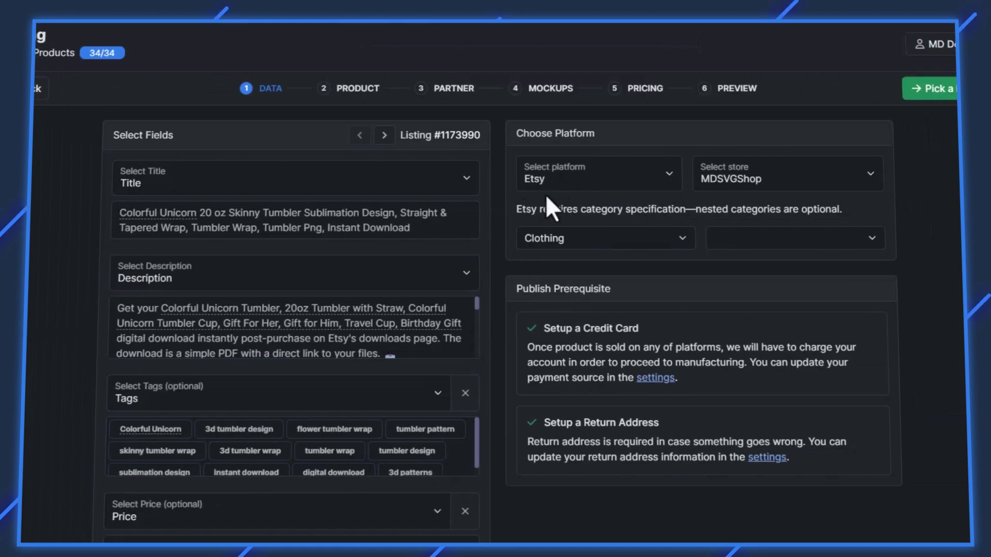
left_click(760, 180)
left_click(751, 209)
left_click(738, 172)
left_click(733, 206)
- Set the Etsy category to Home & Living › Home Decor
left_click(593, 237)
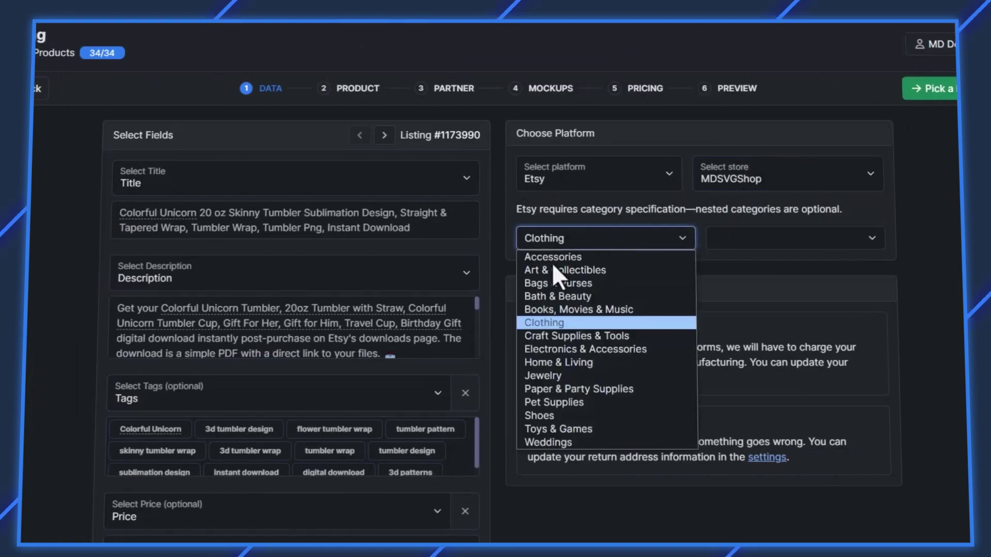
left_click(561, 361)
left_click(754, 237)
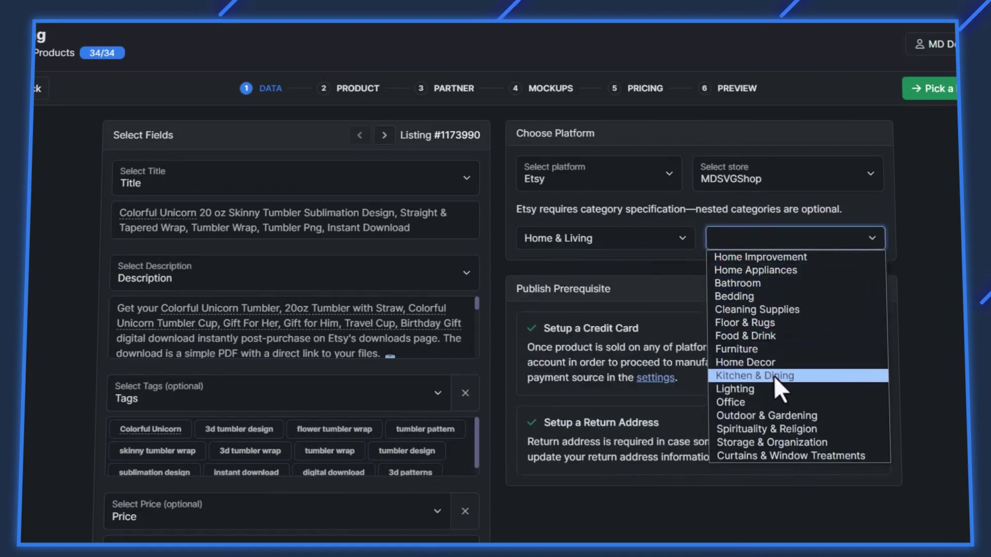
left_click(760, 334)
left_click(810, 241)
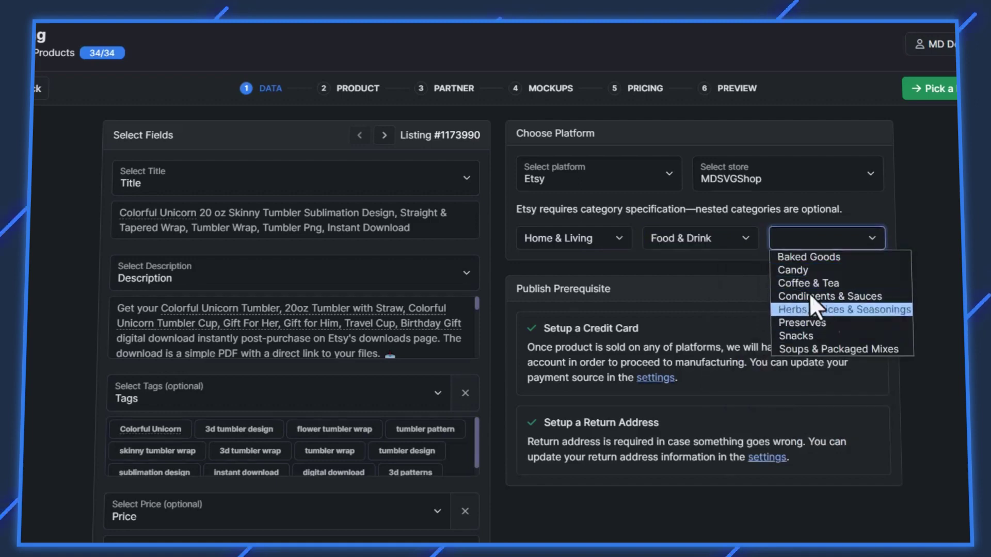
left_click(725, 241)
left_click(707, 362)
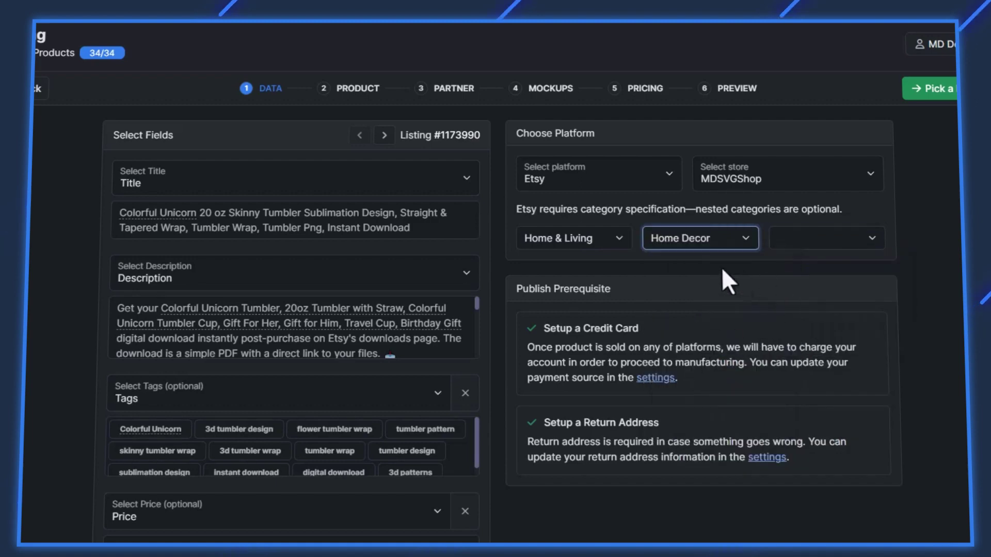
left_click(798, 239)
scroll(807, 295, "down", 3)
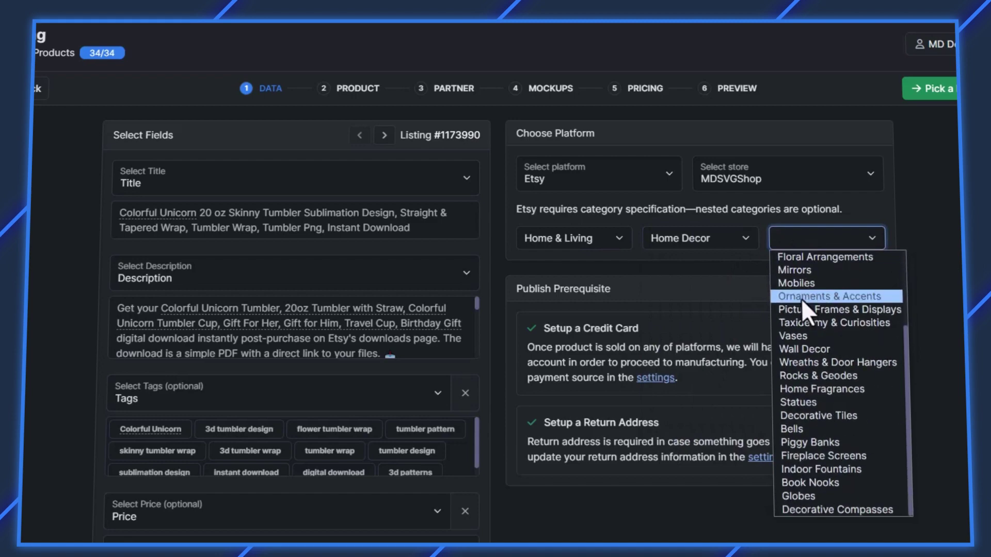
left_click(711, 238)
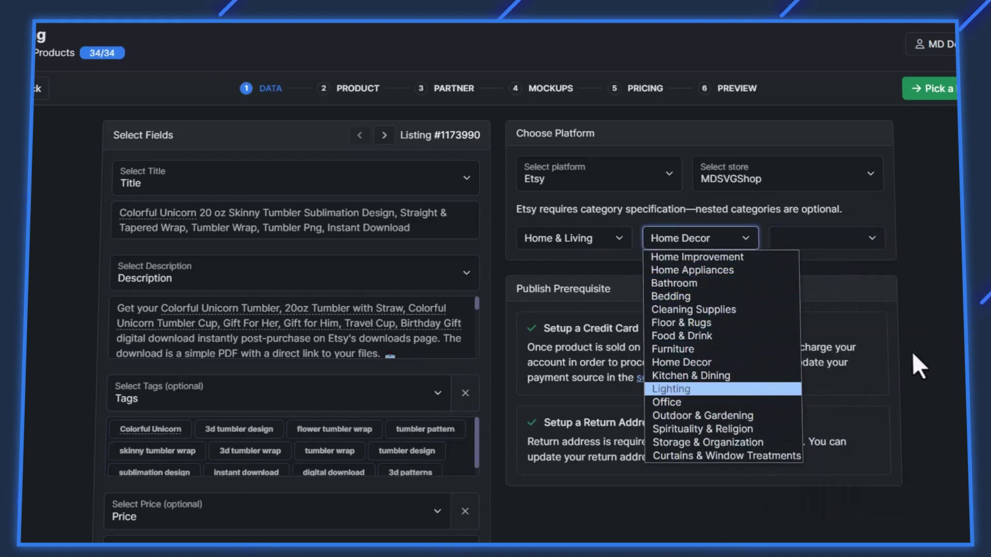
left_click(708, 240)
left_click(670, 247)
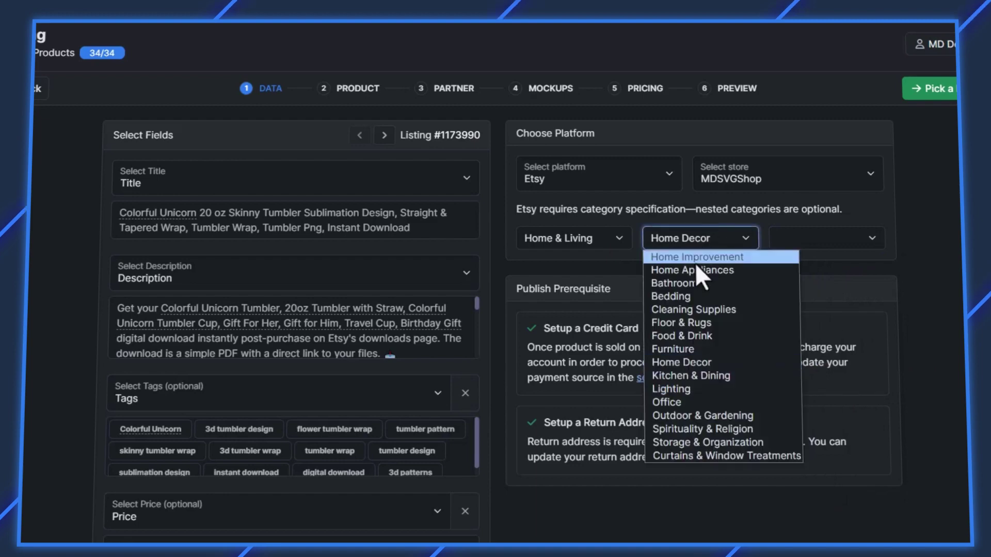
left_click(907, 319)
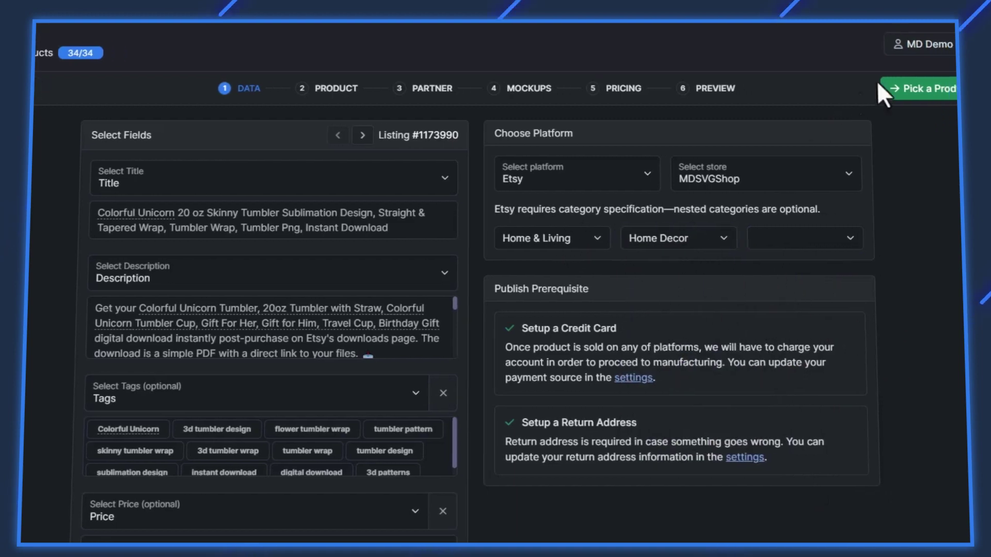
- In the Data step, try the POD Tumblers title on the Colorful Unicorn listing
left_click(883, 94)
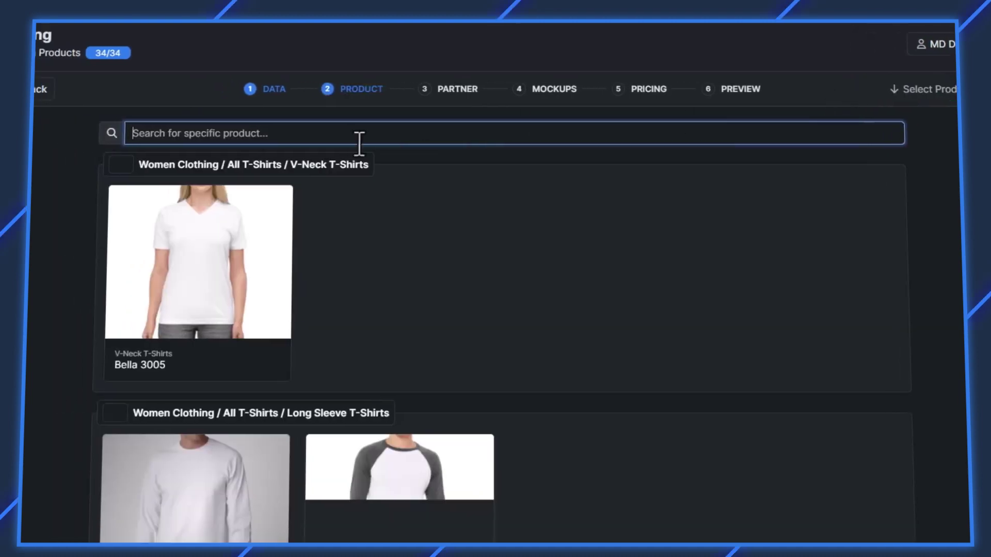
left_click(66, 90)
left_click(292, 182)
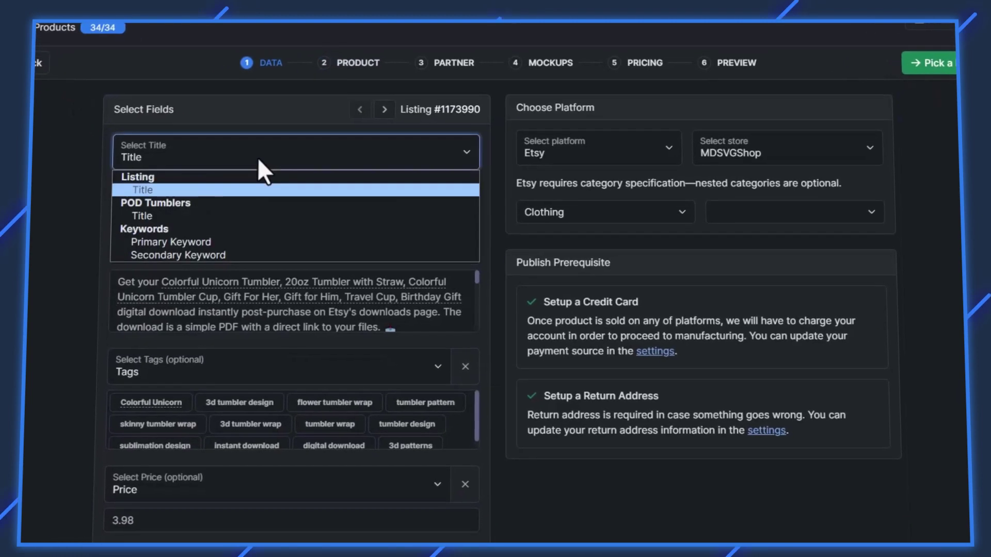
left_click(262, 238)
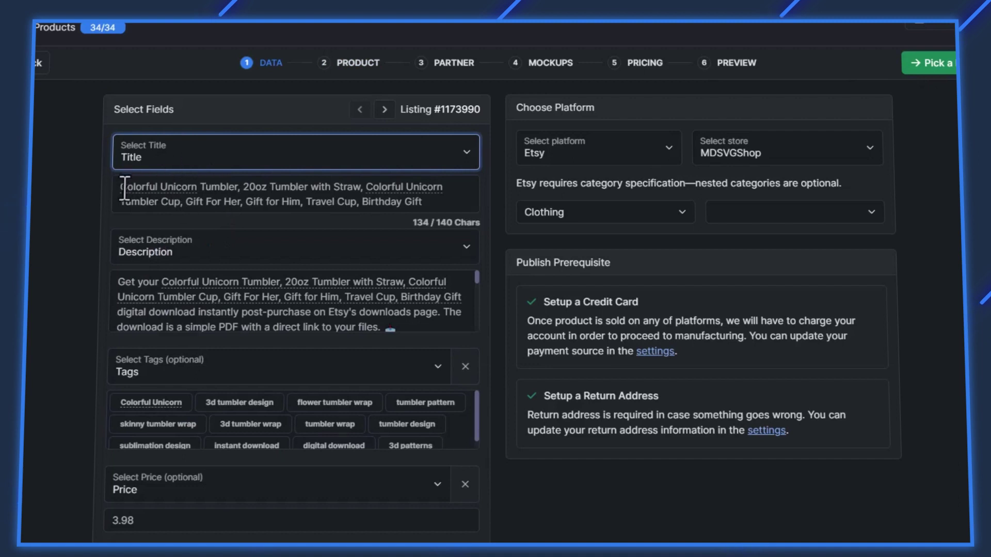
left_click_drag(119, 186, 415, 214)
left_click(391, 111)
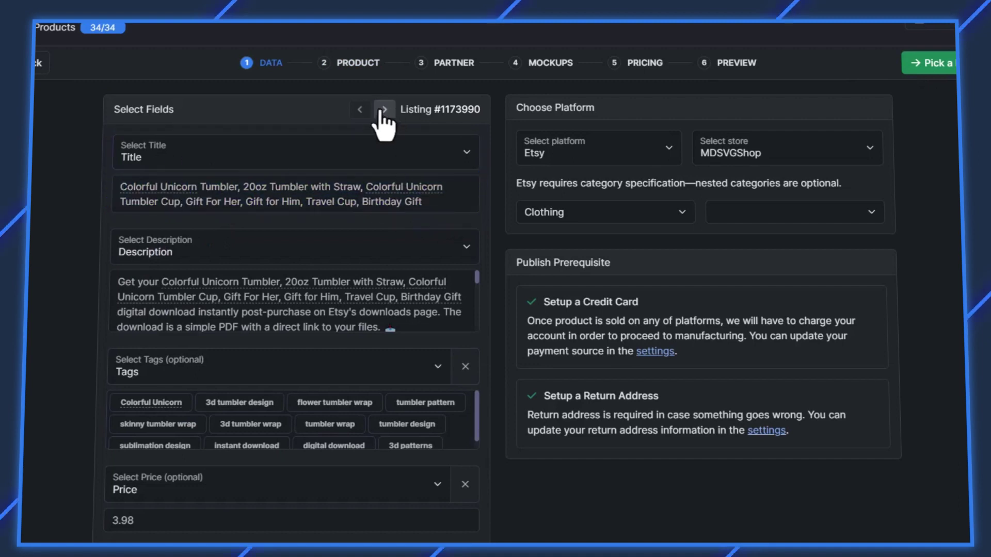
left_click(383, 109)
left_click(360, 110)
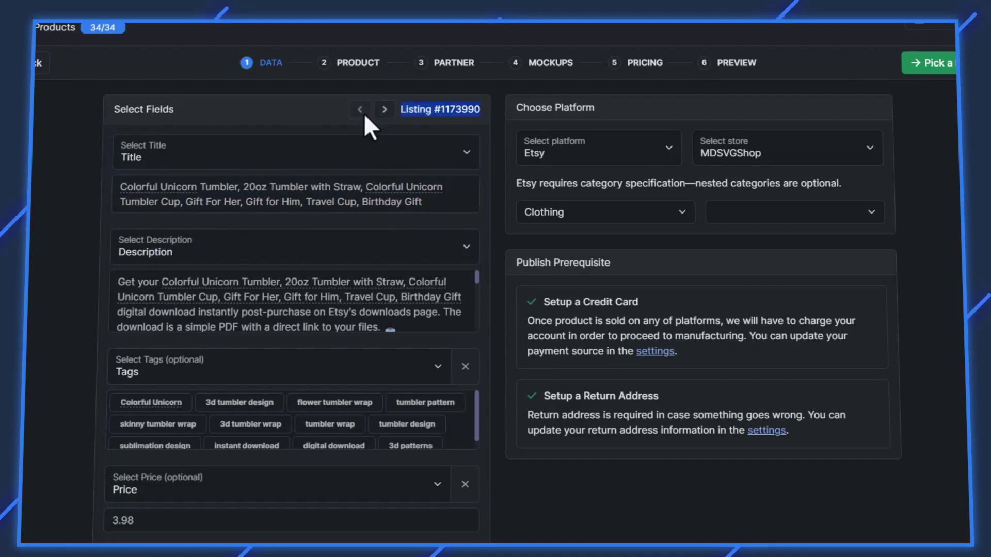
- Use the Listing title, the POD Tumblers description and the POD Tumblers tags
left_click(212, 155)
left_click(181, 192)
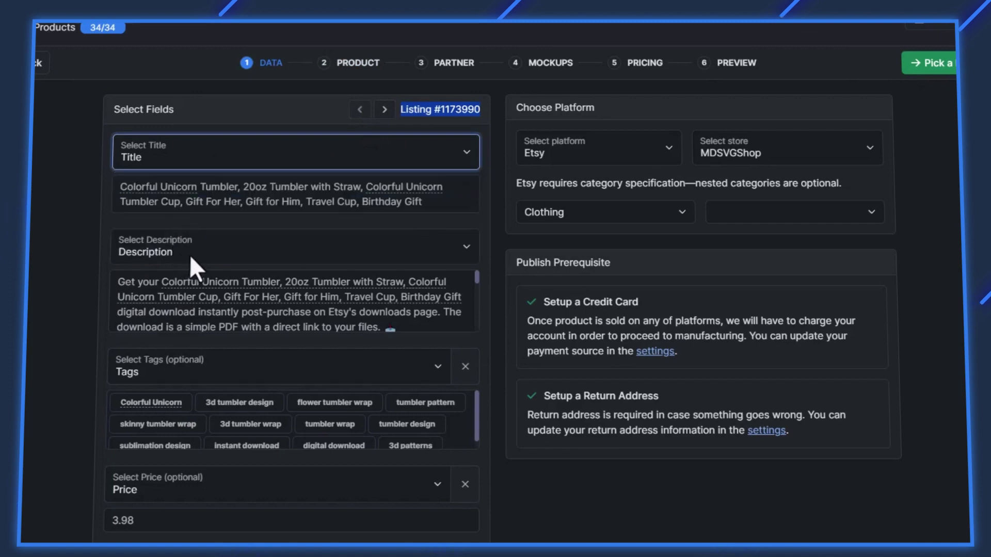
left_click(187, 249)
left_click(167, 336)
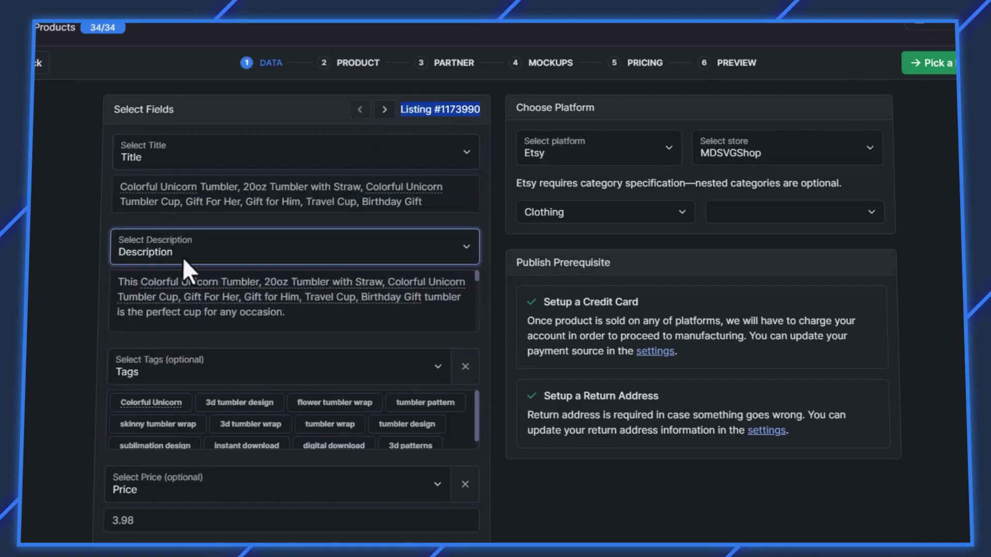
left_click(200, 373)
left_click(184, 433)
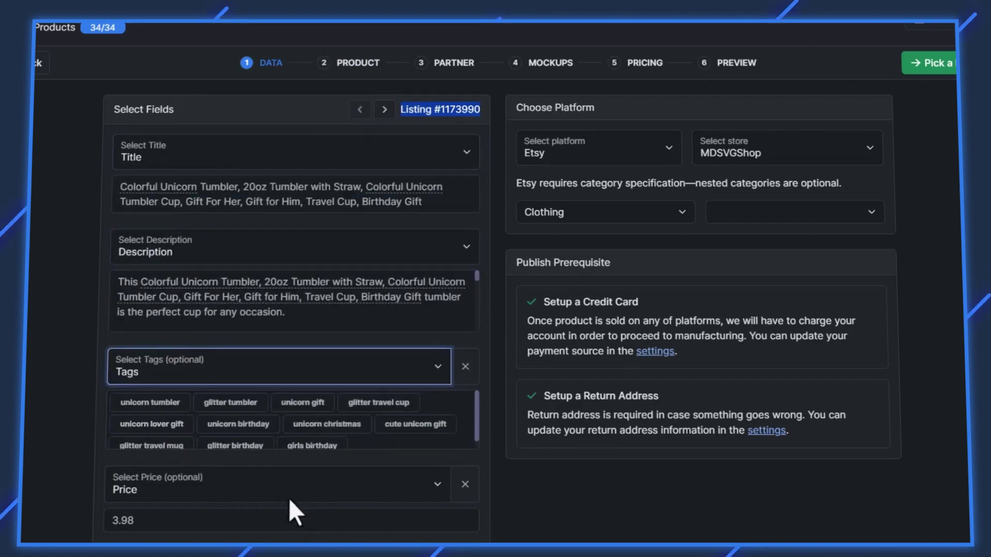
left_click(267, 516)
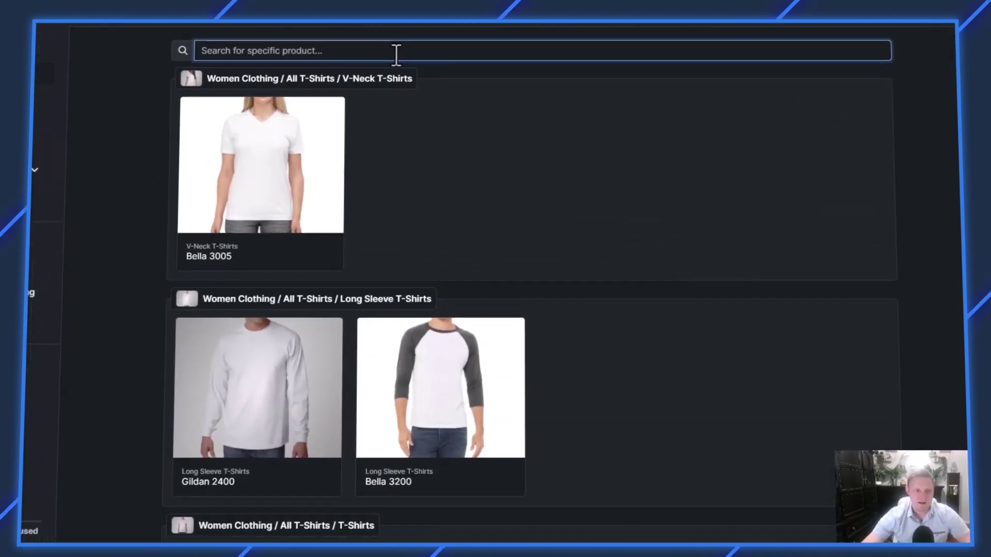
- Search '20oz' in the product catalogue and choose the 20oz Straight Skinny Tumbler
left_click(396, 53)
type("20oz")
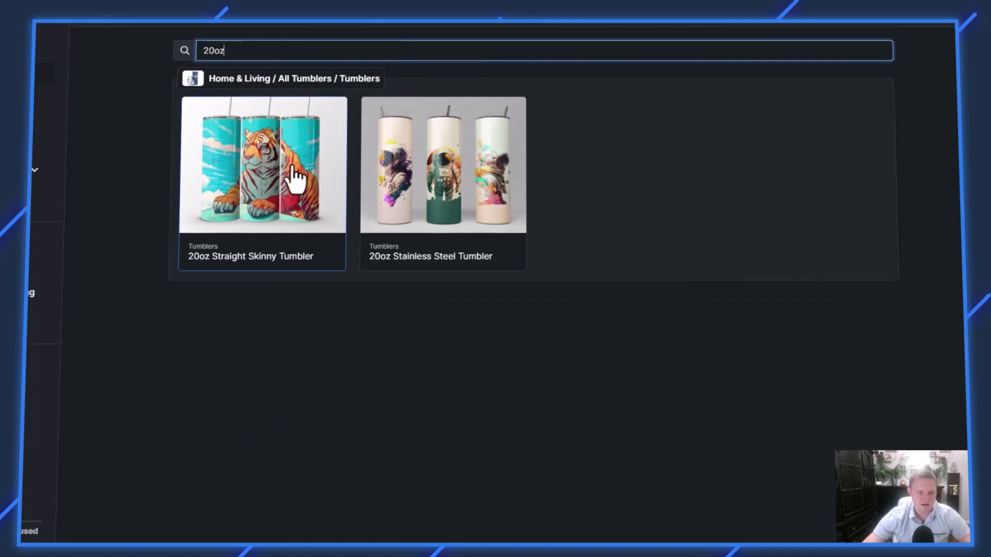
left_click(263, 195)
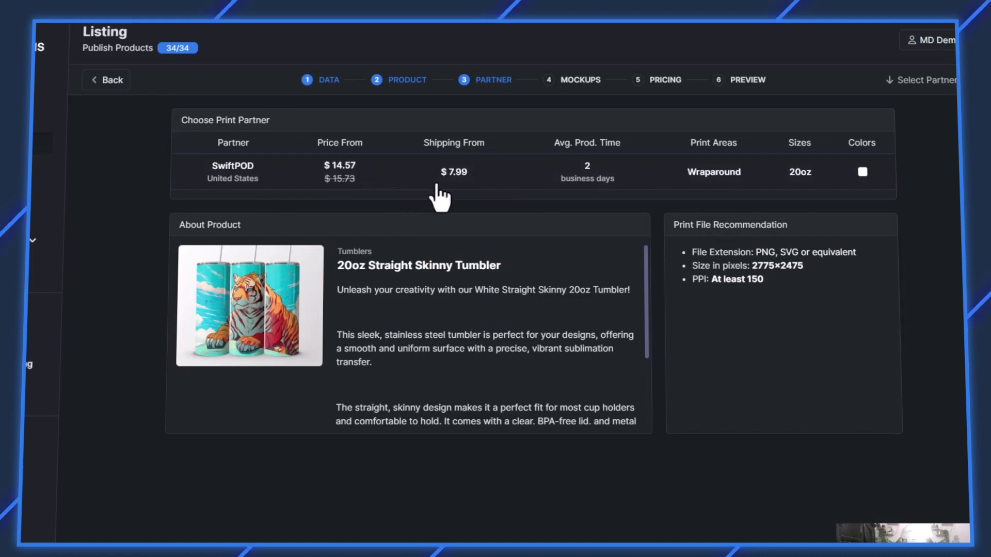
- Accept SwiftPOD, keep the white tumbler colour and include mockups 1–4
left_click(609, 178)
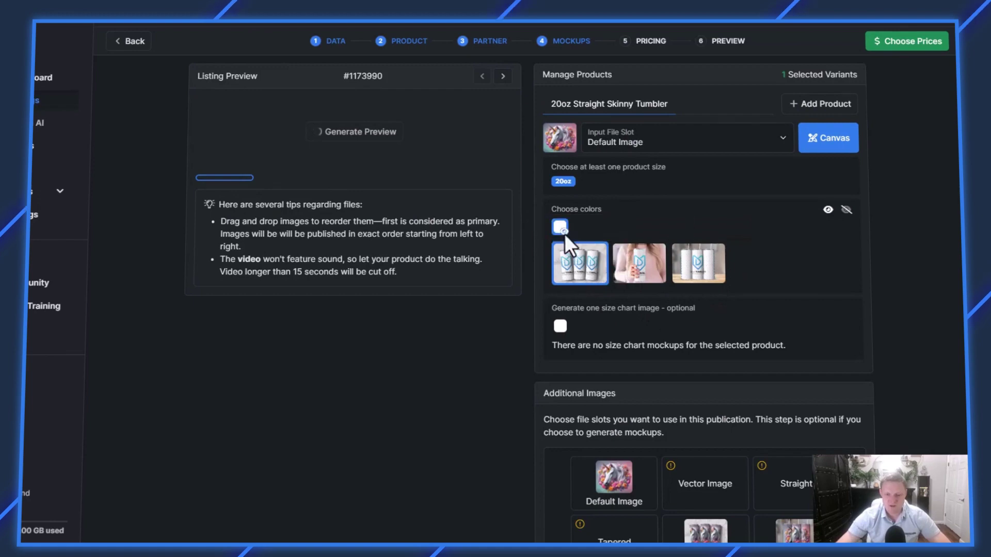
left_click(559, 227)
left_click(560, 227)
scroll(670, 392, "down", 3)
left_click(687, 387)
left_click(798, 381)
left_click(619, 450)
left_click(697, 428)
- Move the tumbler-on-wood mockup first as the primary image and close the canvas
scroll(477, 347, "up", 5)
left_click(225, 371)
left_click_drag(286, 368, 222, 363)
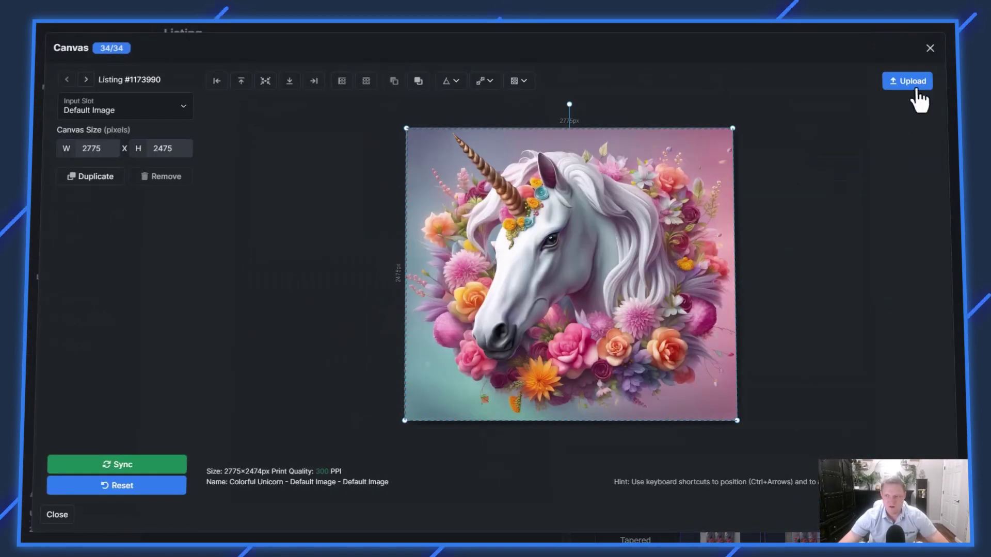
left_click(929, 48)
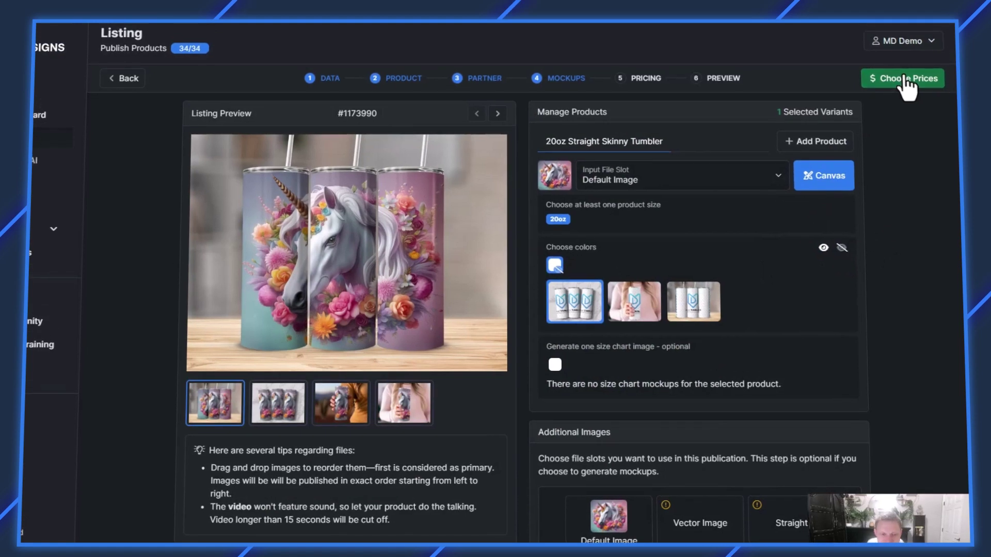
- Replace the white 20oz tumbler's price with $43.98 and apply it, for about $29.41 profit
left_click(903, 78)
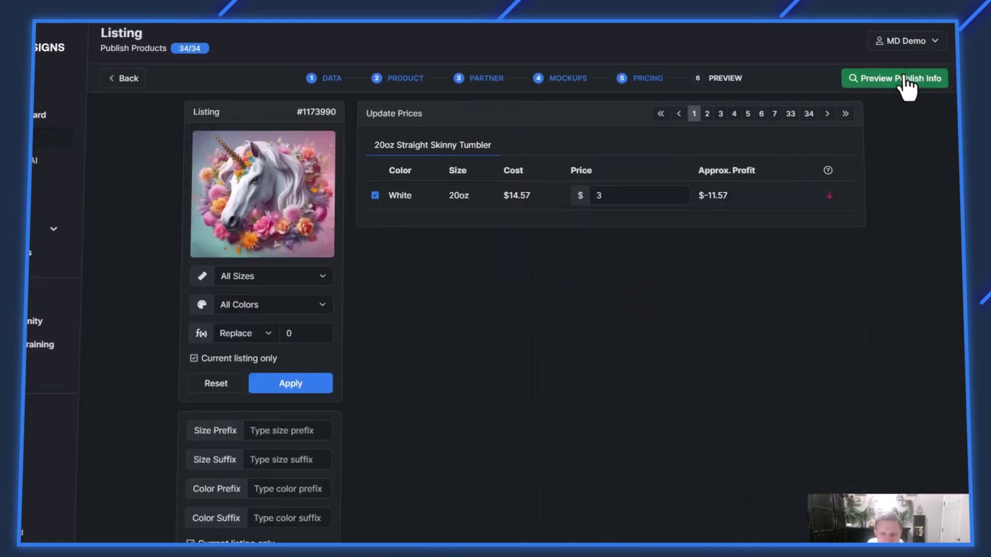
left_click(299, 333)
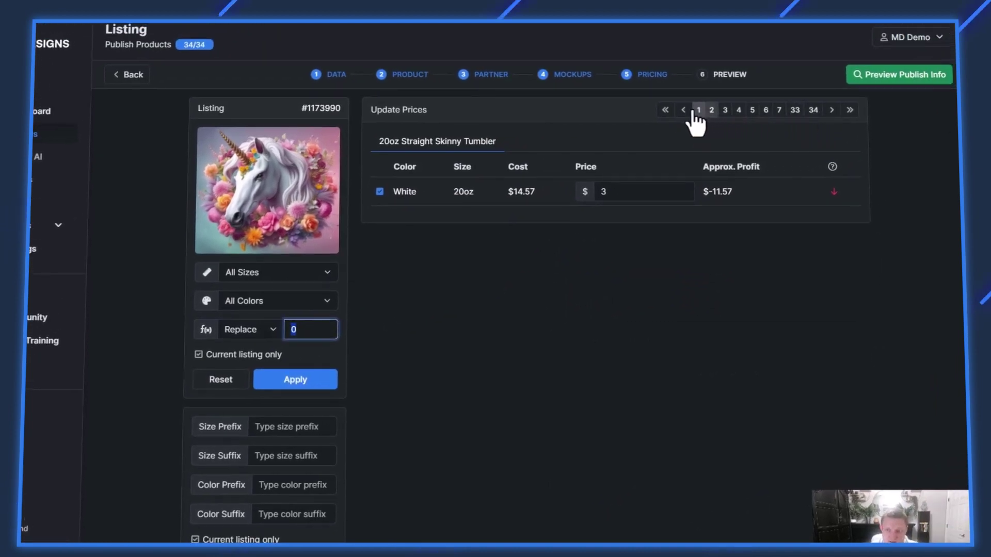
double_click(289, 329)
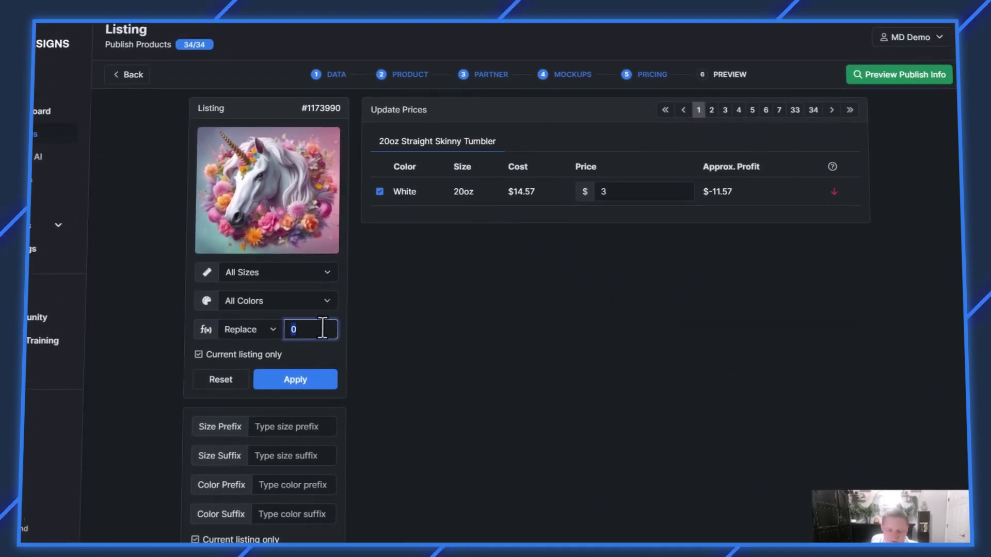
type("43.98")
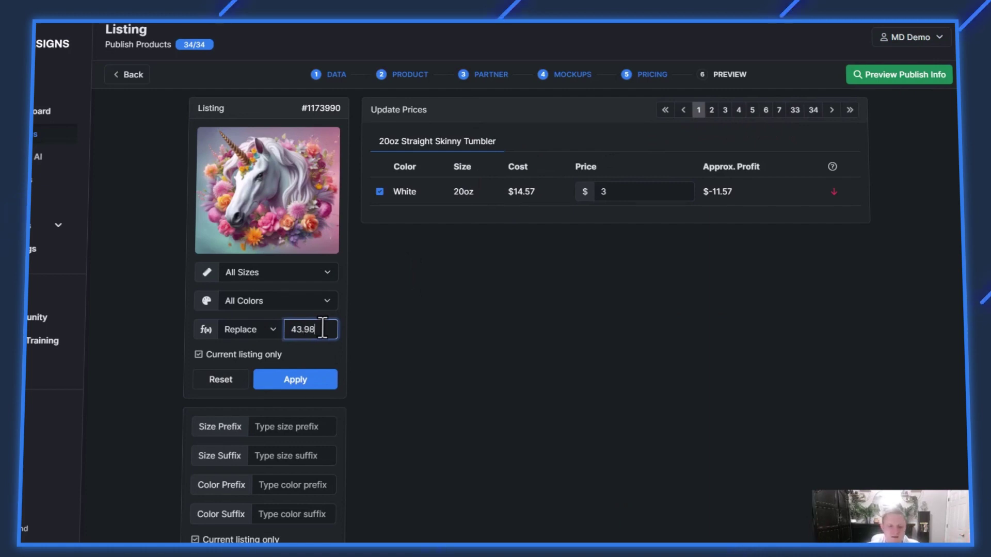
left_click(325, 383)
- Page through listings 2–4 to confirm each shows the $43.98 price
left_click(710, 112)
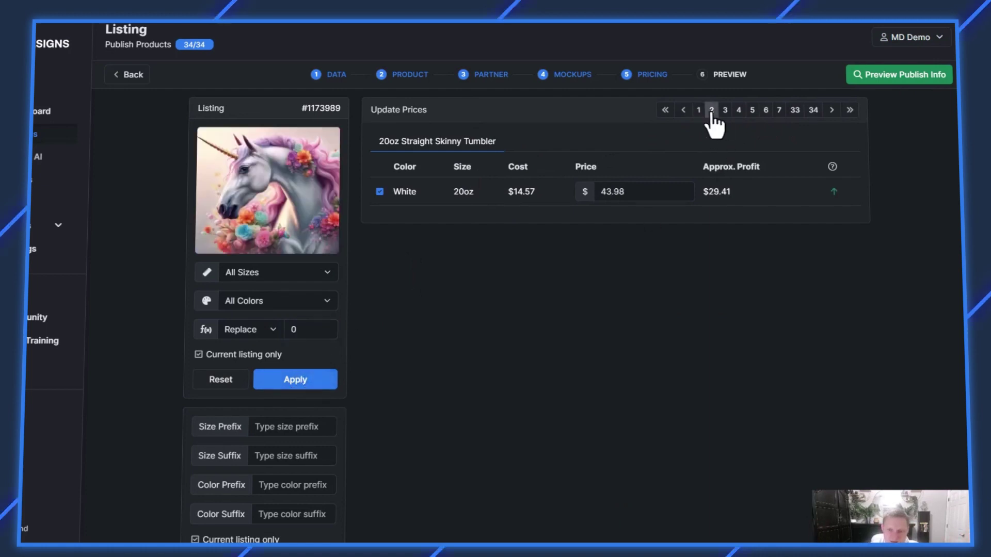
left_click(725, 111)
left_click(738, 111)
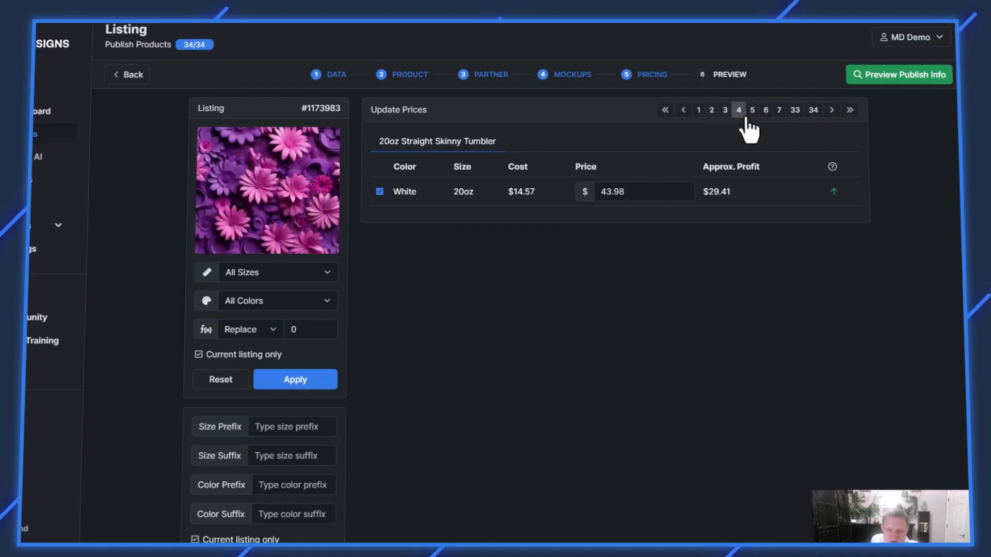
- Preview the unicorn tumbler's Etsy publish info, inspecting its title and description text
left_click(896, 76)
scroll(504, 283, "down", 3)
scroll(510, 292, "up", 1)
scroll(511, 294, "up", 2)
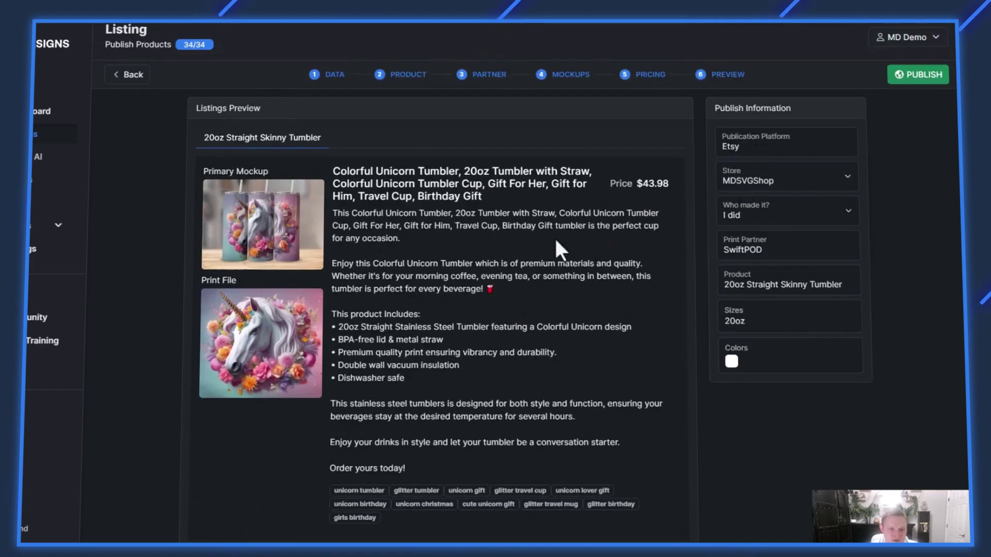
left_click_drag(330, 172, 508, 203)
left_click(436, 212)
left_click_drag(332, 219, 446, 355)
left_click(464, 388)
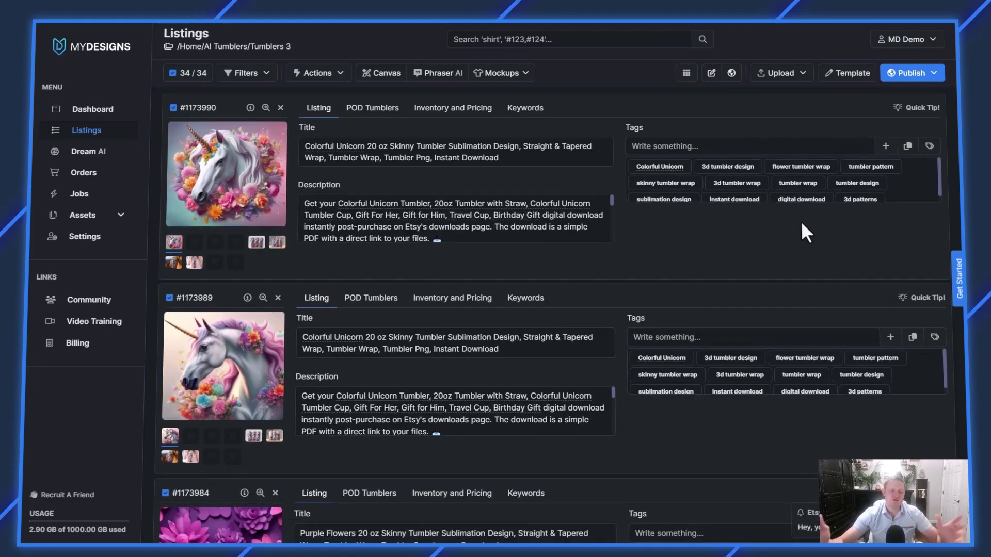
- Show the image and video mockup options in the Listings toolbar's Mockups dropdown
left_click(499, 73)
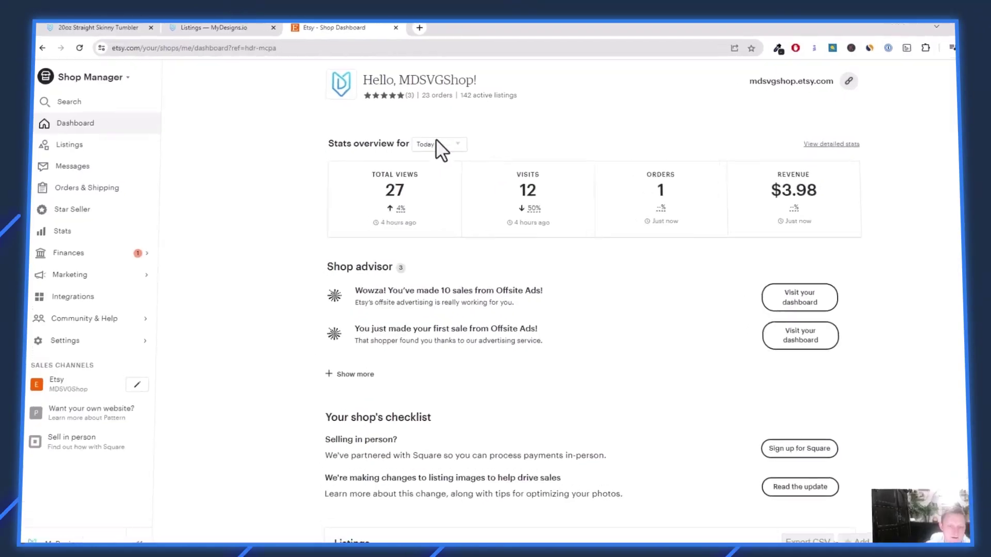
- Open the Etsy shop's listings filtered to the 34 draft listings
left_click(90, 143)
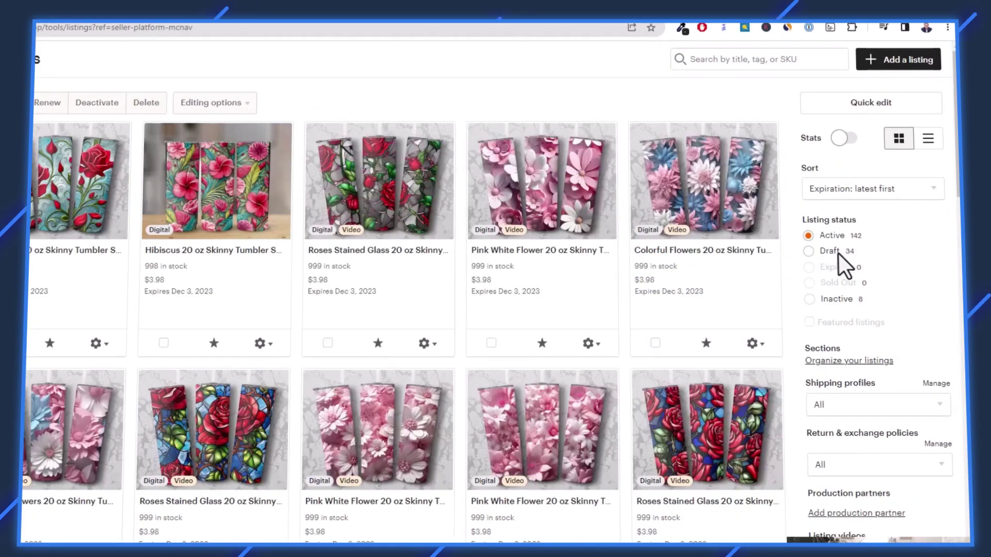
left_click(838, 254)
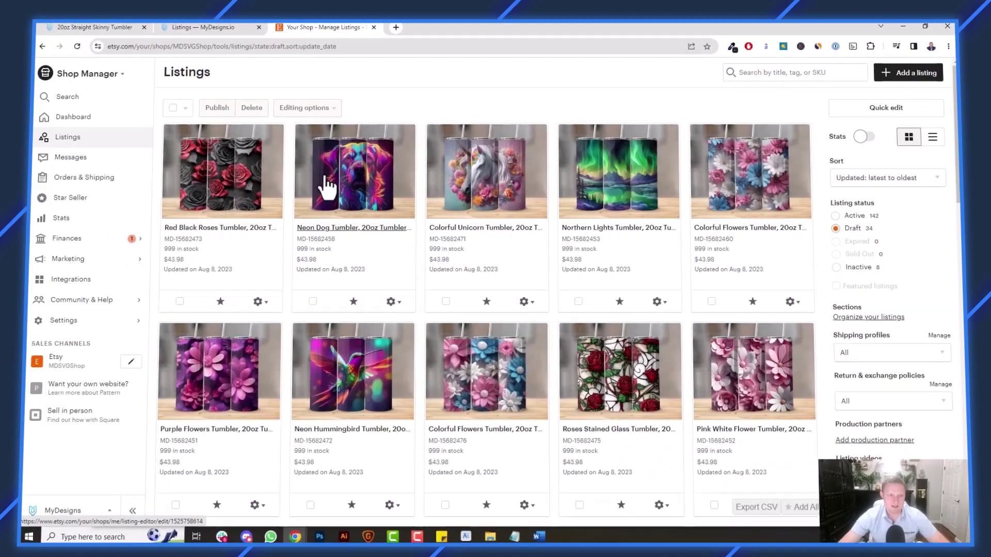
scroll(737, 206, "down", 15)
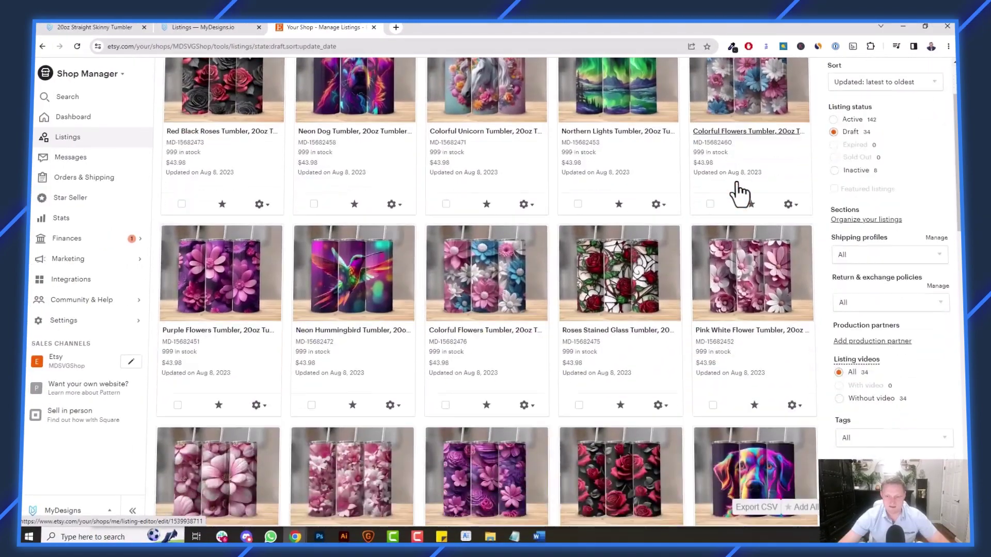
scroll(738, 191, "down", 4)
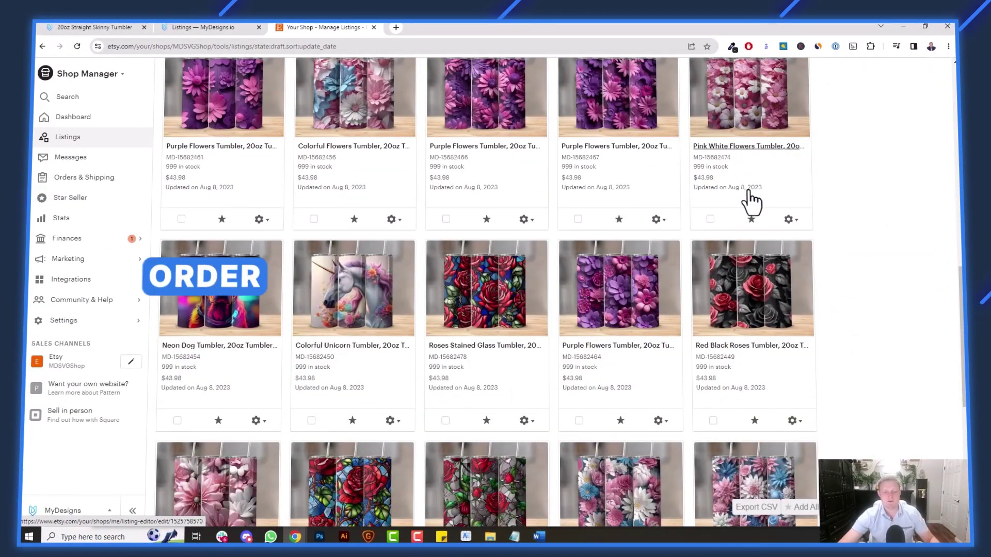
scroll(748, 205, "up", 20)
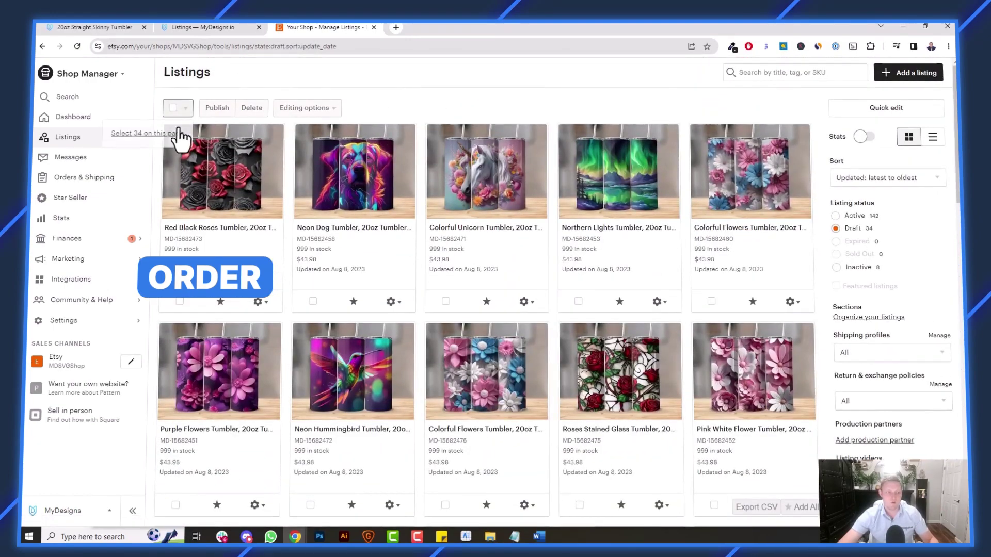
- Select all 34 drafts and publish them, confirming the $6.80 fee
left_click(173, 108)
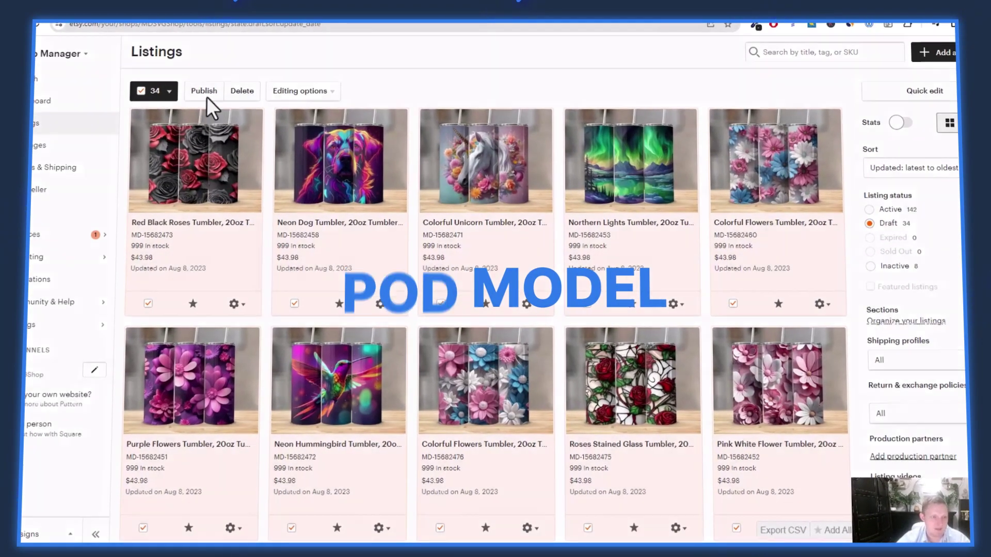
left_click(217, 100)
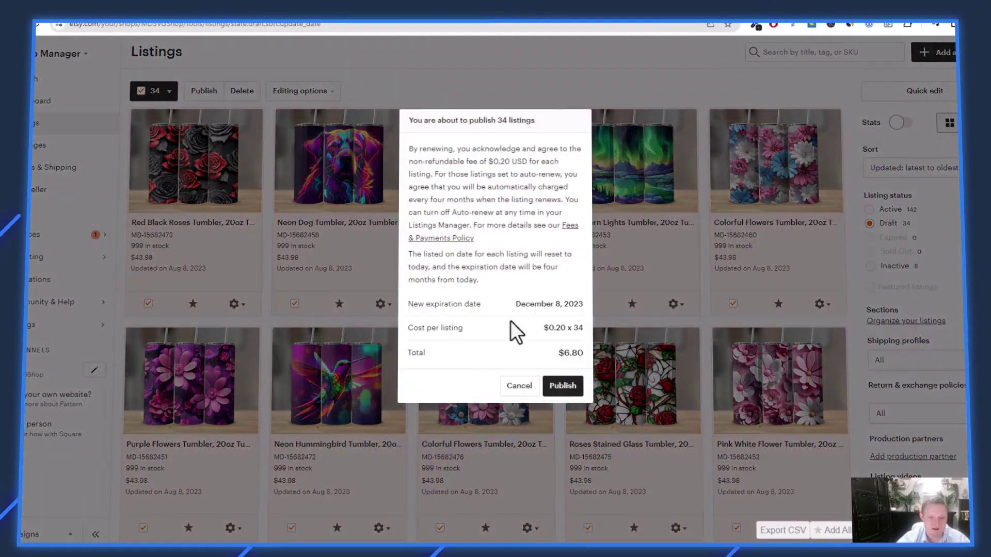
left_click(570, 388)
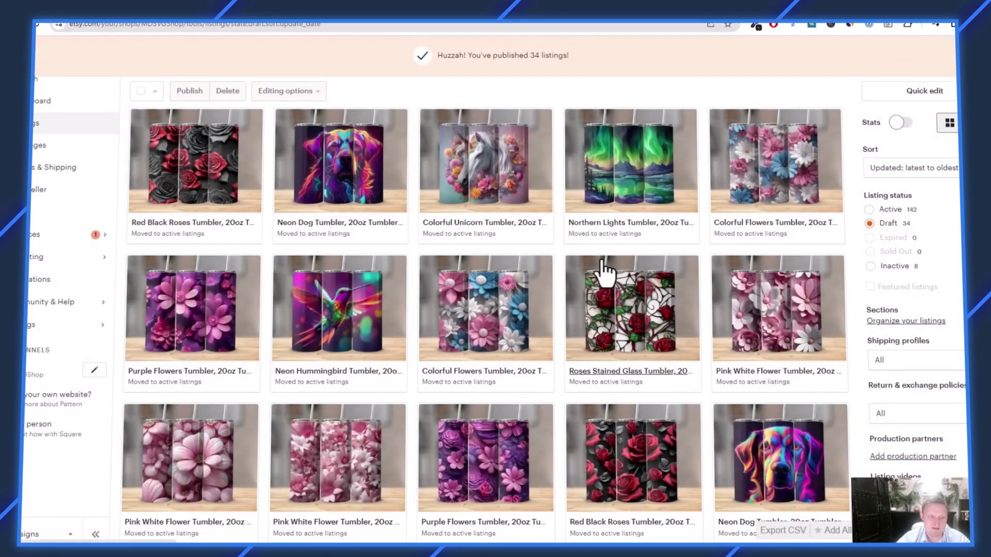
- Open the Northern Lights Tumbler live on Etsy at $43.98 and browse its mockup photos
left_click(665, 231)
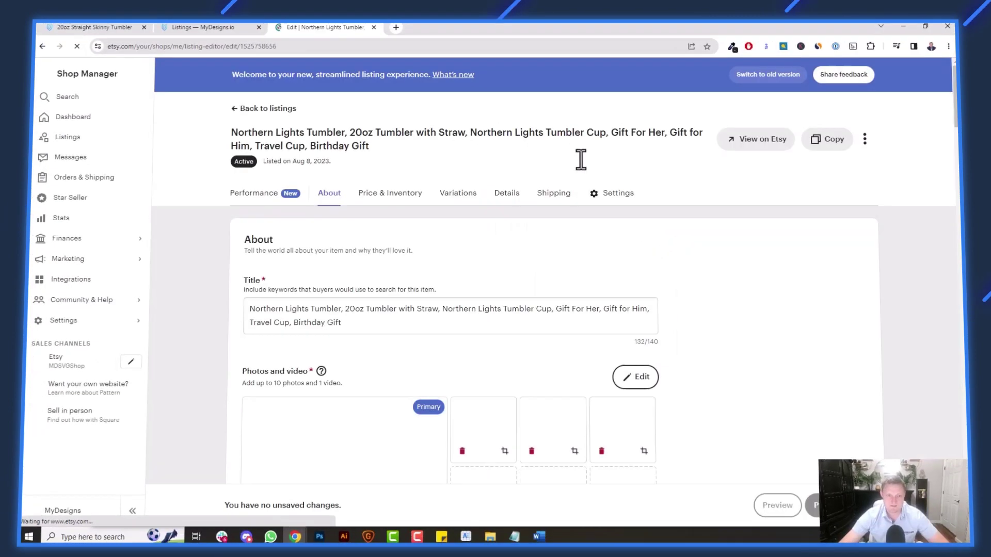
left_click(746, 139)
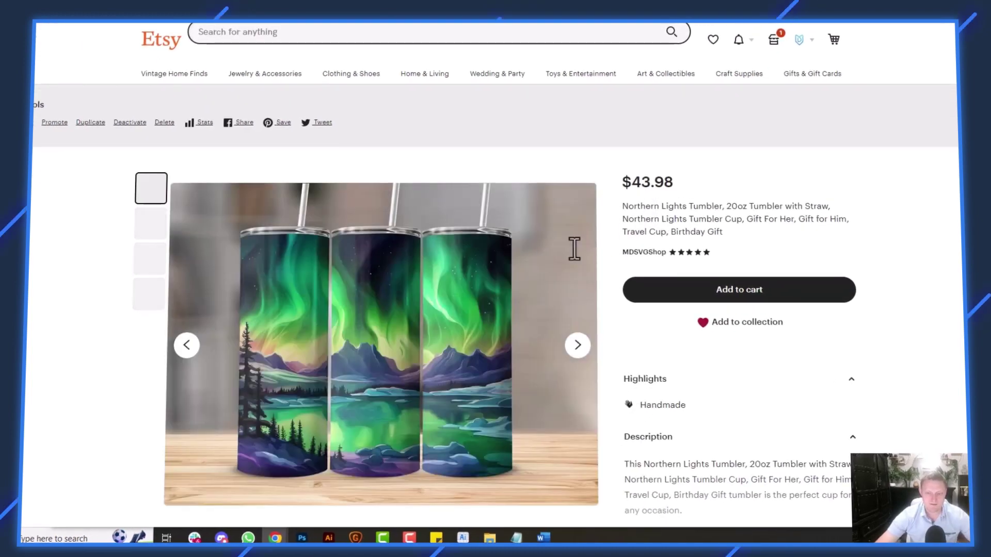
left_click(576, 346)
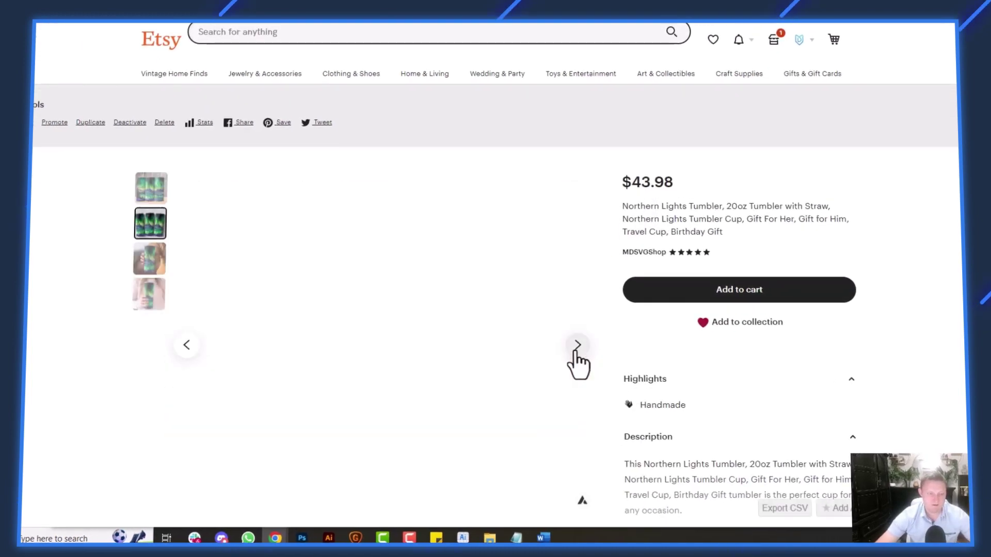
left_click(576, 351)
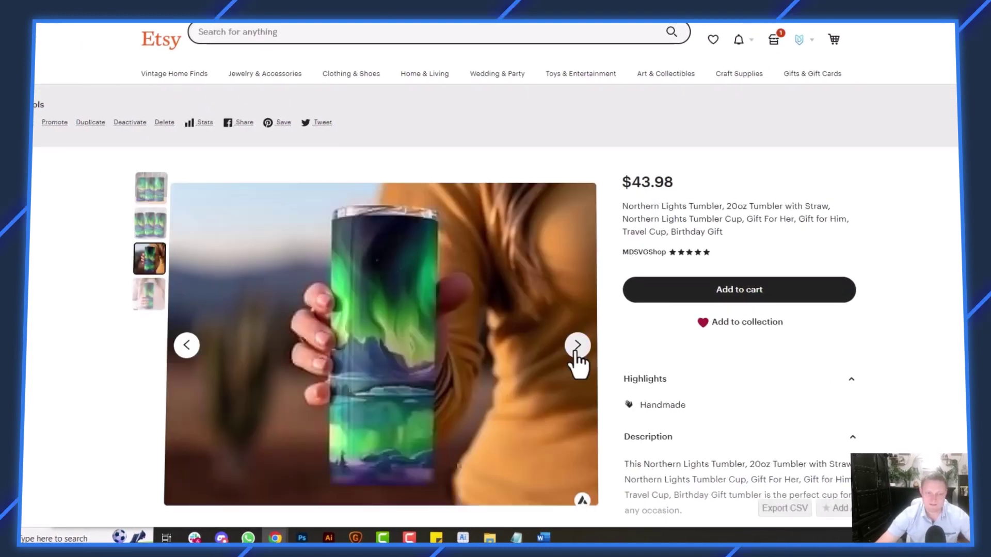